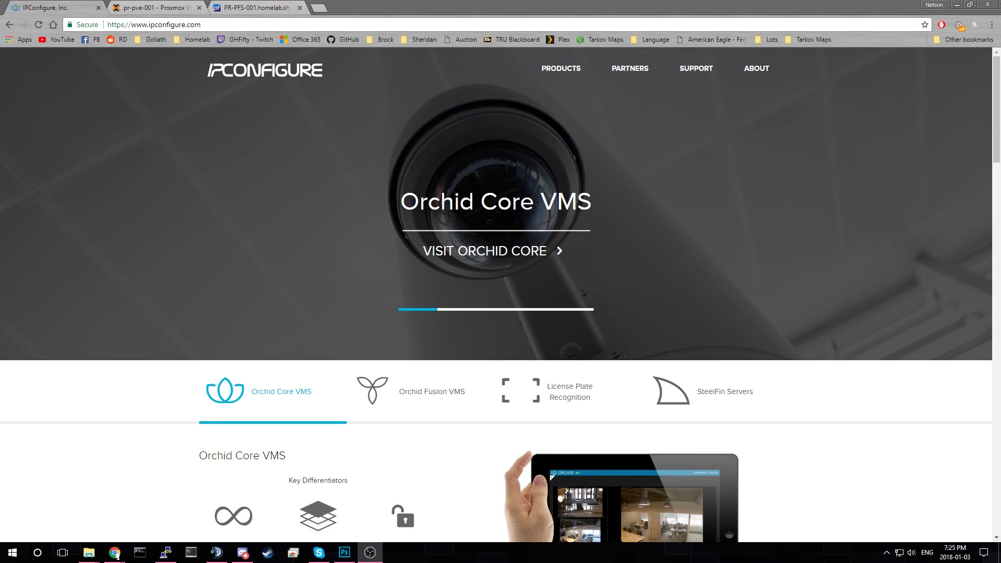
- Highlight the Orchid Core VMS heading on the ipconfigure.com homepage
drag(592, 206, 664, 203)
click(611, 203)
drag(578, 204, 297, 203)
click(298, 204)
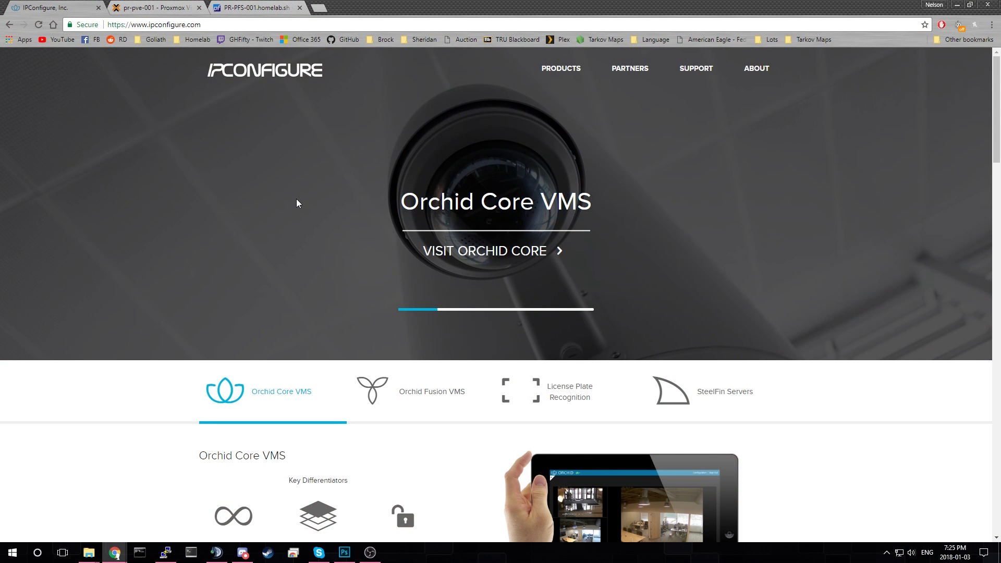
scroll(279, 189, down, 3)
scroll(279, 189, up, 3)
drag(539, 189, 605, 202)
click(605, 202)
- Follow Learn More in the Orchid Core VMS section to its product page
scroll(398, 215, down, 5)
scroll(396, 213, up, 2)
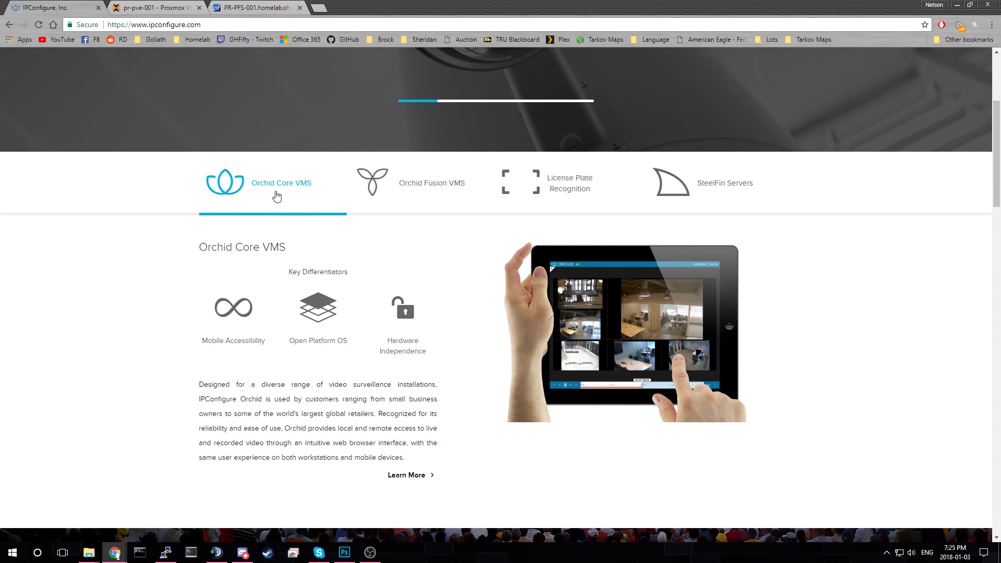
scroll(407, 212, down, 4)
scroll(407, 202, down, 9)
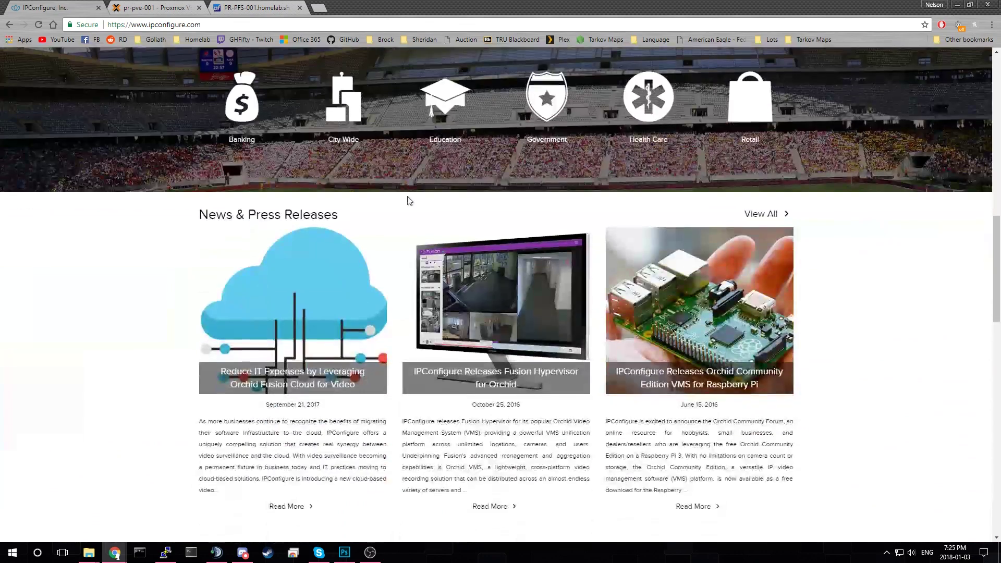
scroll(401, 214, up, 12)
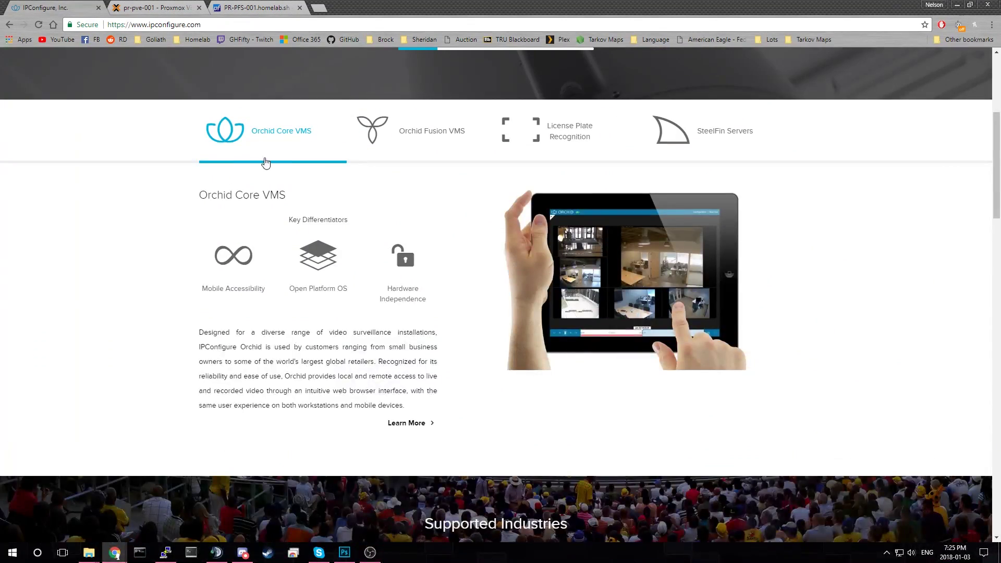
click(425, 422)
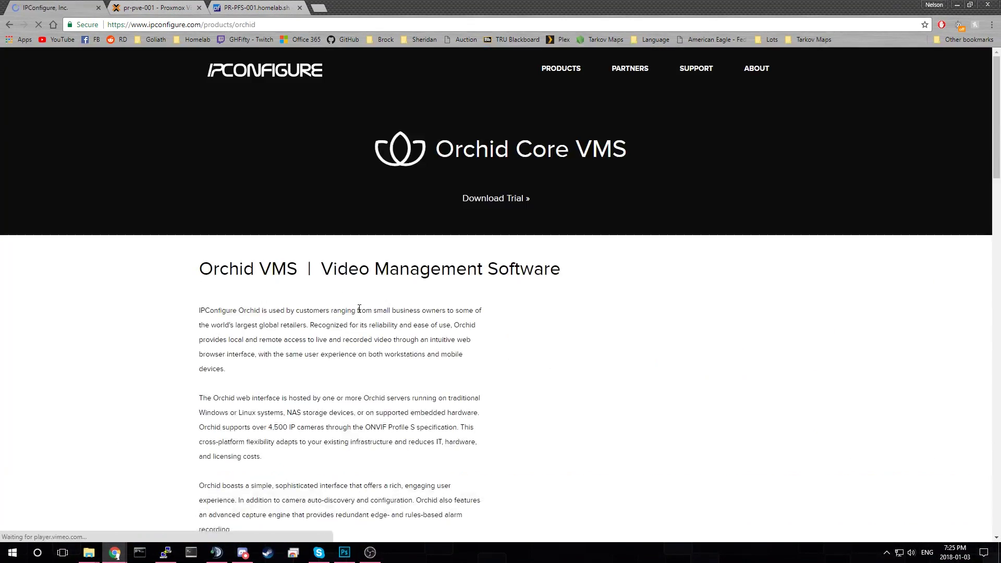
- Scroll to the Orchid Core VMS 2.0.4 download table and highlight the Ubuntu 16.04 LTS row
scroll(376, 282, down, 7)
scroll(376, 277, down, 7)
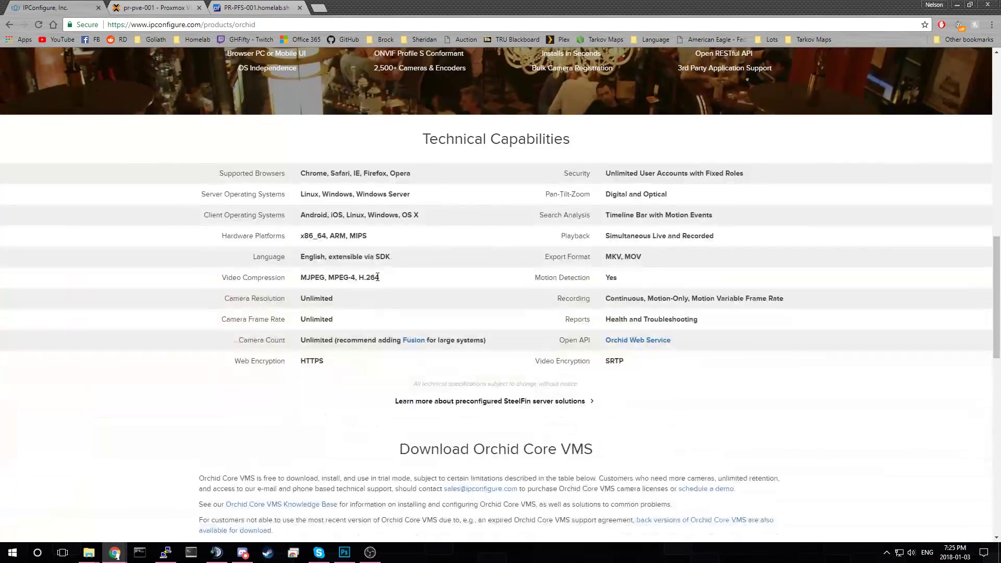
scroll(377, 277, down, 7)
scroll(377, 275, up, 5)
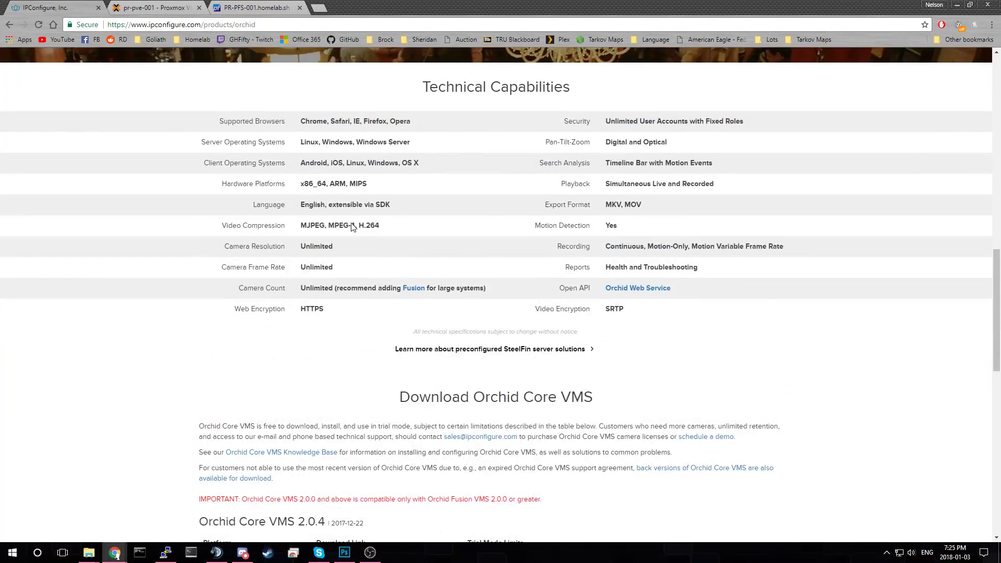
scroll(355, 228, down, 5)
scroll(331, 248, down, 3)
scroll(261, 219, up, 2)
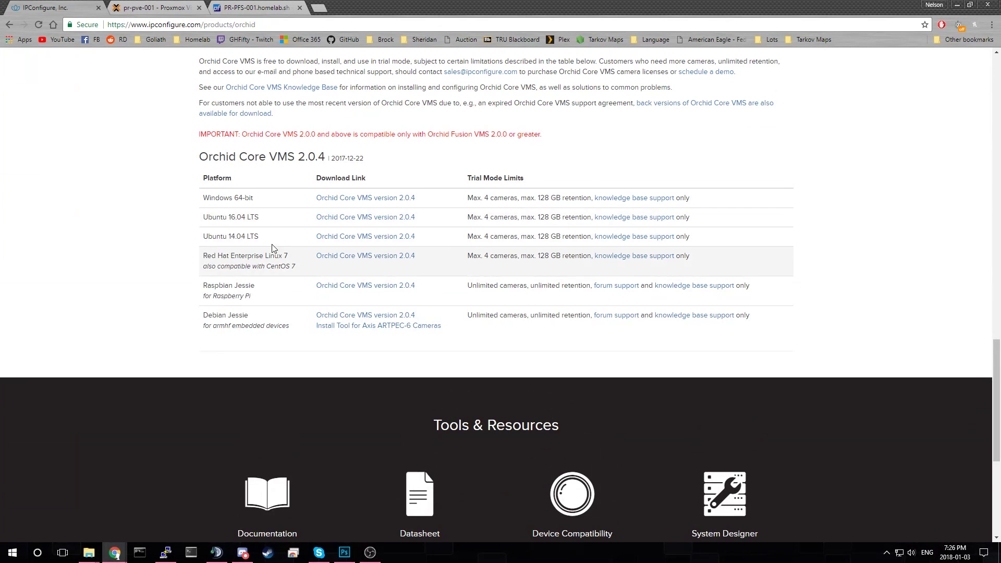
drag(208, 218, 278, 221)
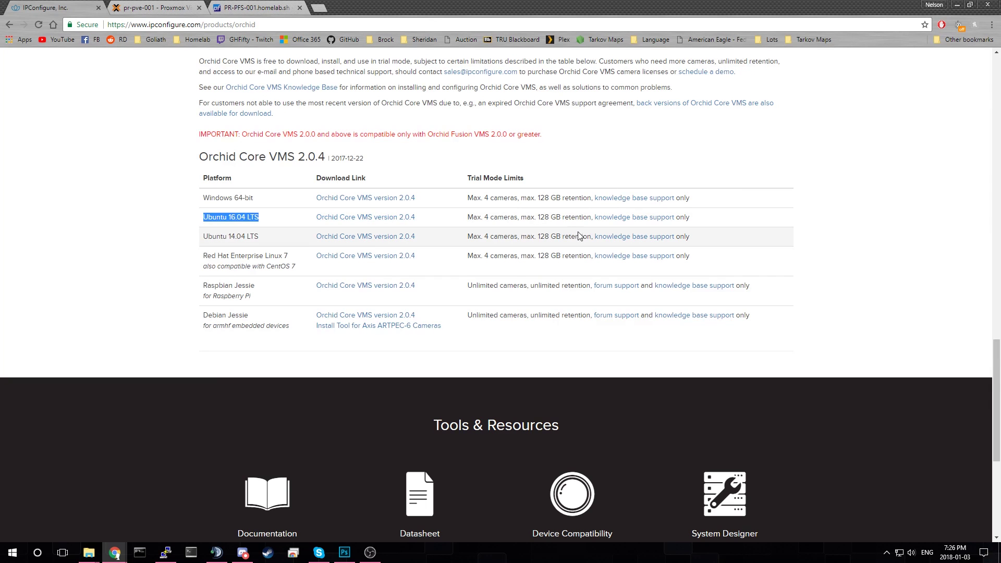
- Read the Ubuntu 16.04 trial limits: four cameras and 128 GB retention
drag(467, 218, 591, 220)
click(462, 223)
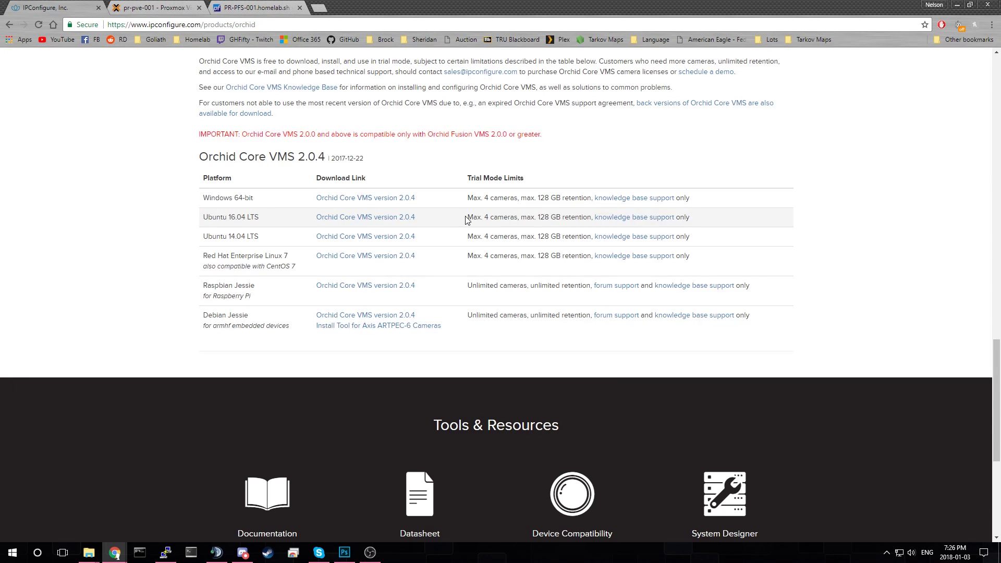
drag(467, 219, 589, 218)
triple_click(515, 220)
click(543, 218)
drag(466, 217, 584, 214)
click(558, 219)
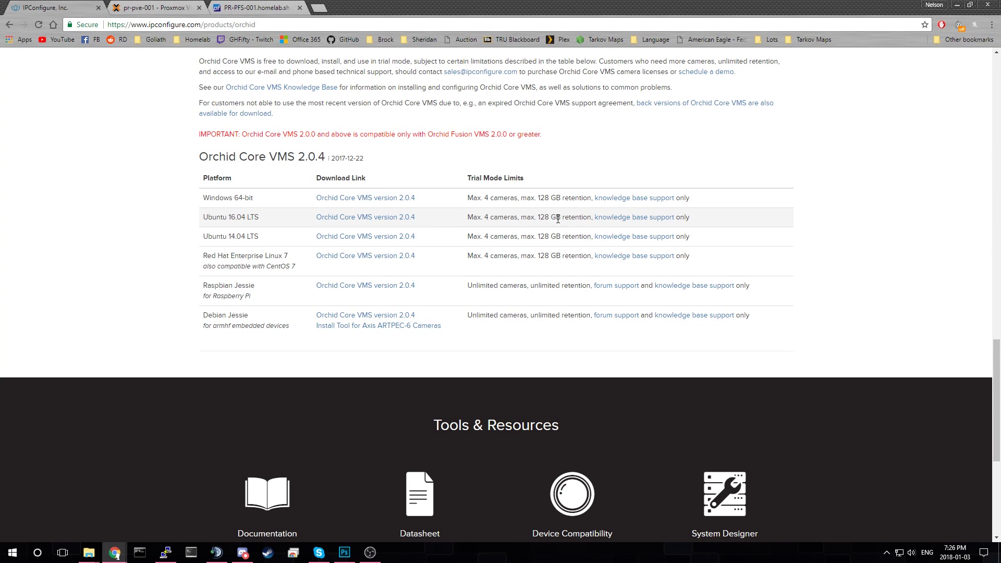
mouse_move(564, 219)
mouse_down()
mouse_move(522, 222)
mouse_move(569, 221)
mouse_up()
click(521, 222)
click(570, 222)
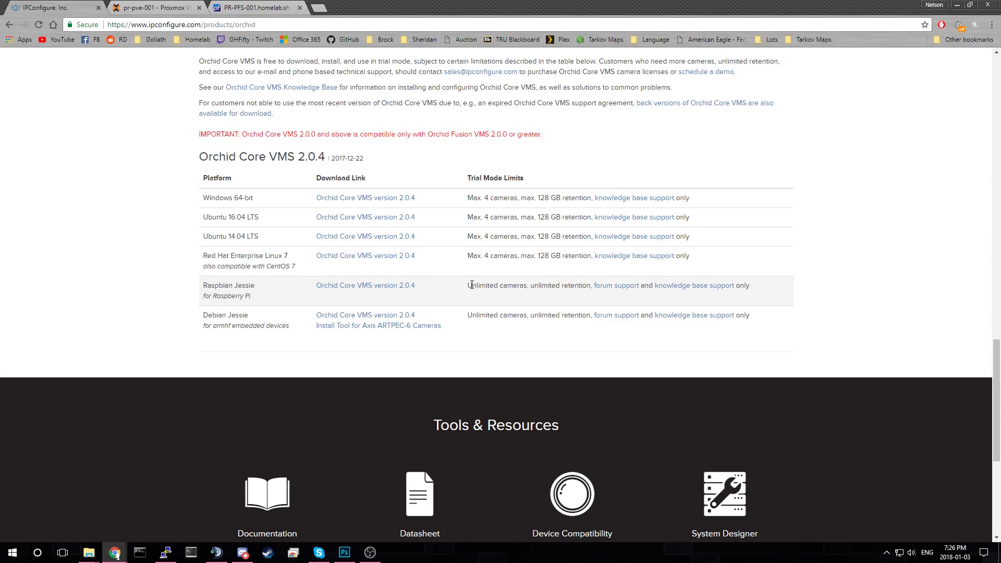
- Read the Raspbian Jessie unlimited-cameras note for Raspberry Pi
drag(471, 285, 581, 287)
click(534, 297)
triple_click(495, 284)
double_click(524, 284)
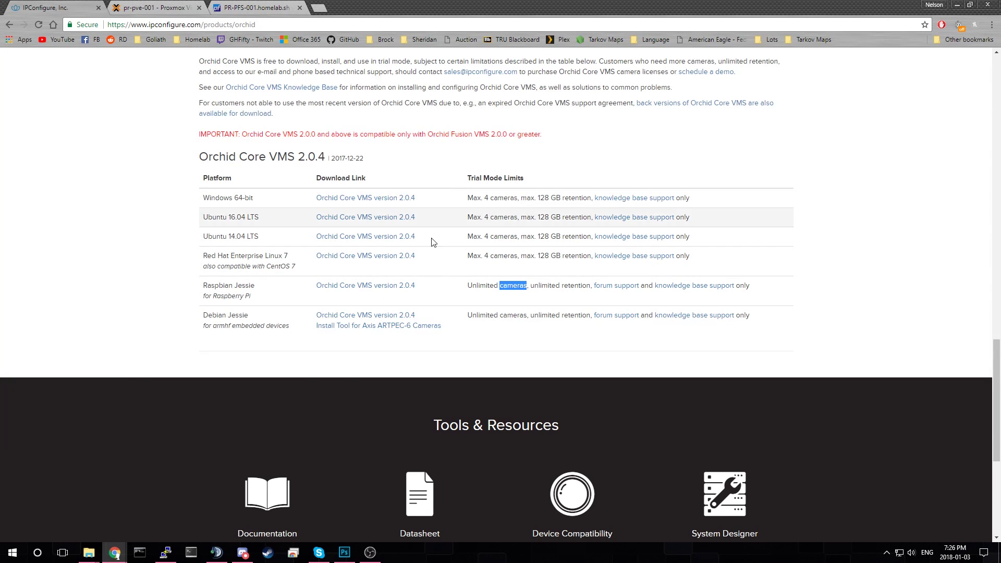
drag(251, 295, 201, 174)
click(201, 175)
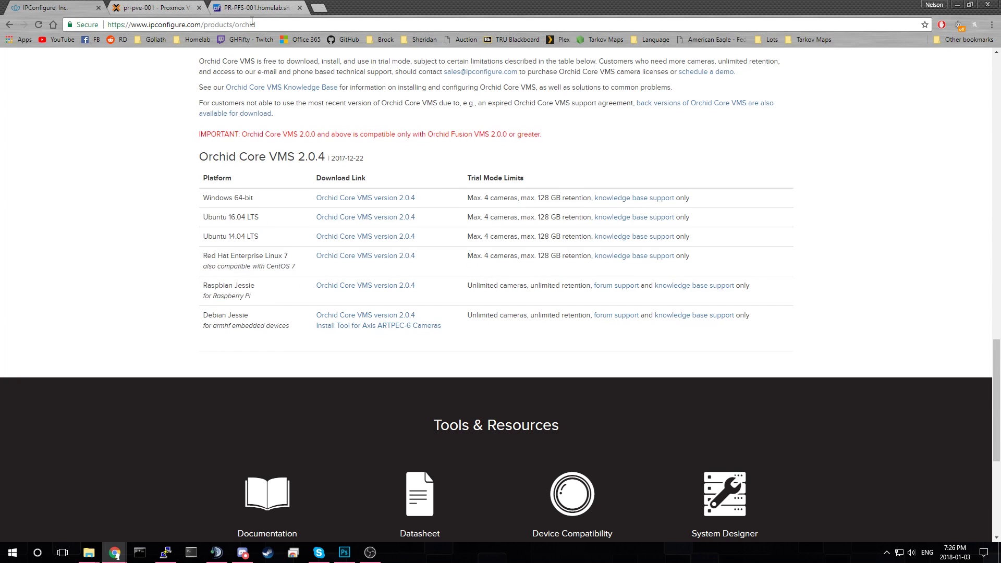
- Return to the Proxmox tab showing the NVR-Example VM hardware
scroll(427, 209, up, 2)
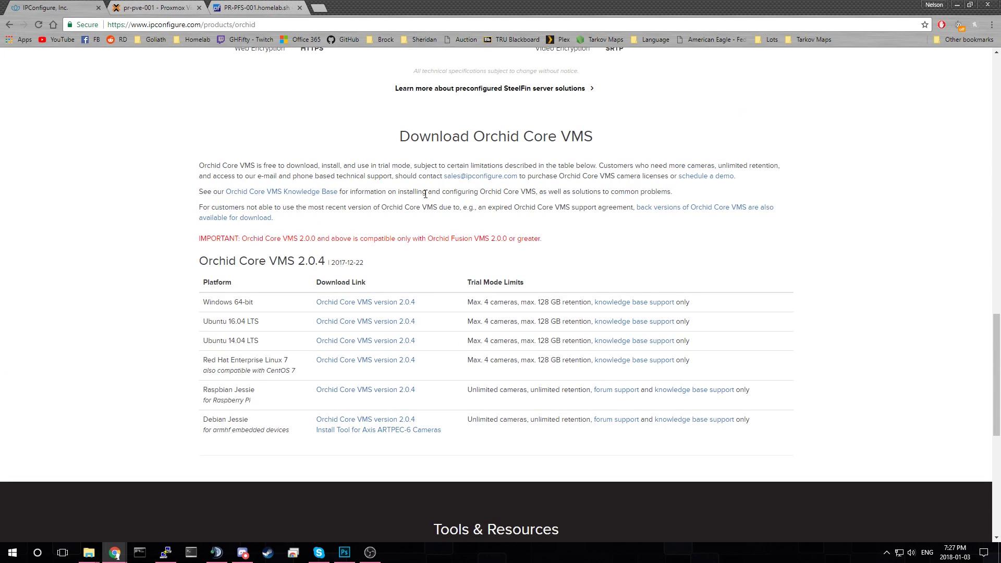
scroll(358, 324, down, 1)
scroll(418, 334, up, 2)
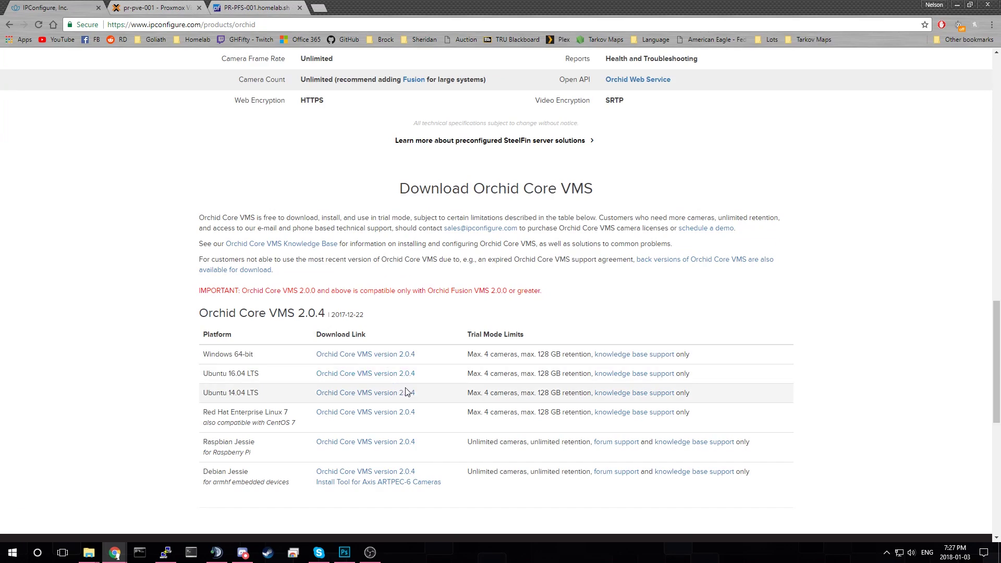
scroll(365, 339, down, 2)
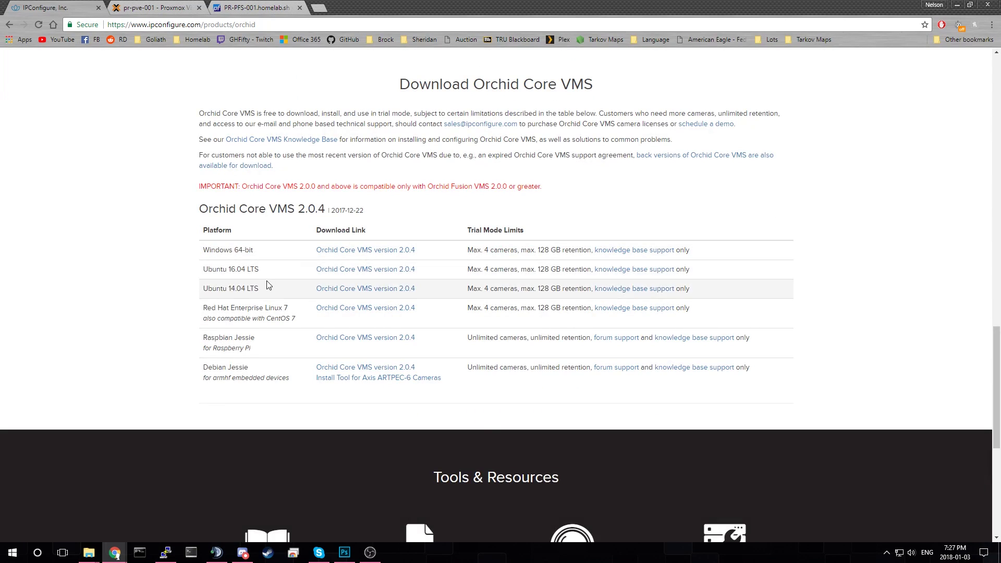
scroll(373, 208, up, 20)
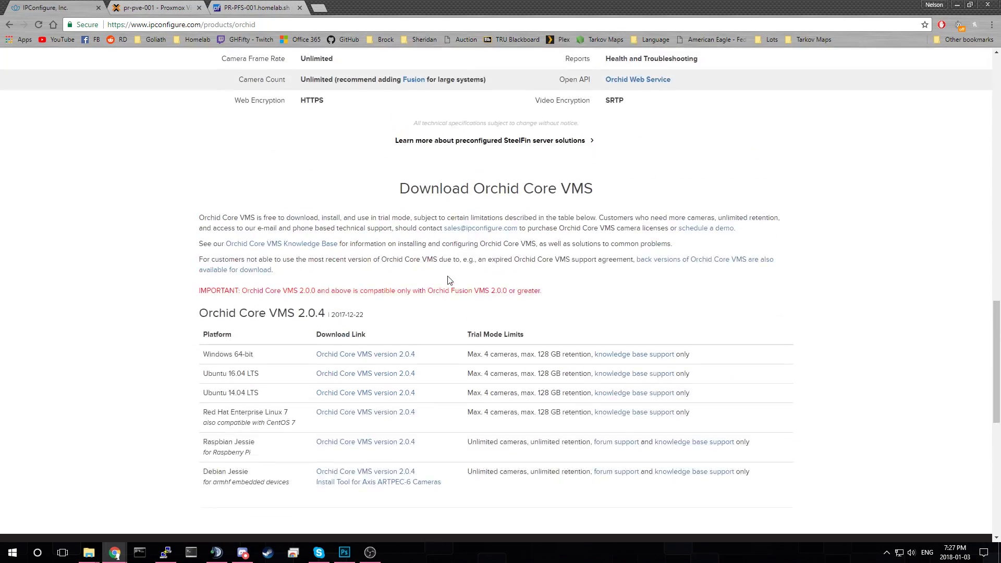
scroll(308, 164, up, 1)
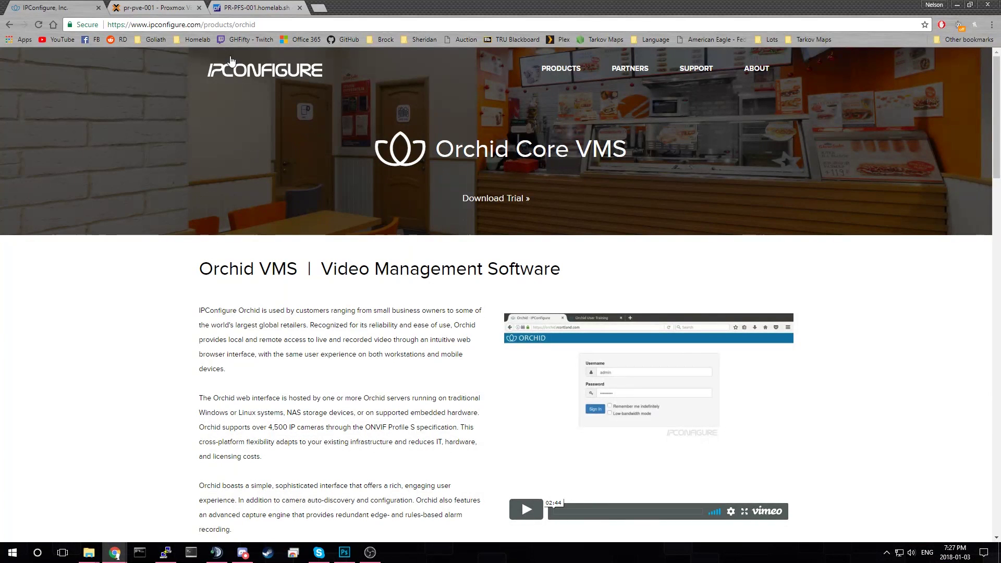
click(172, 8)
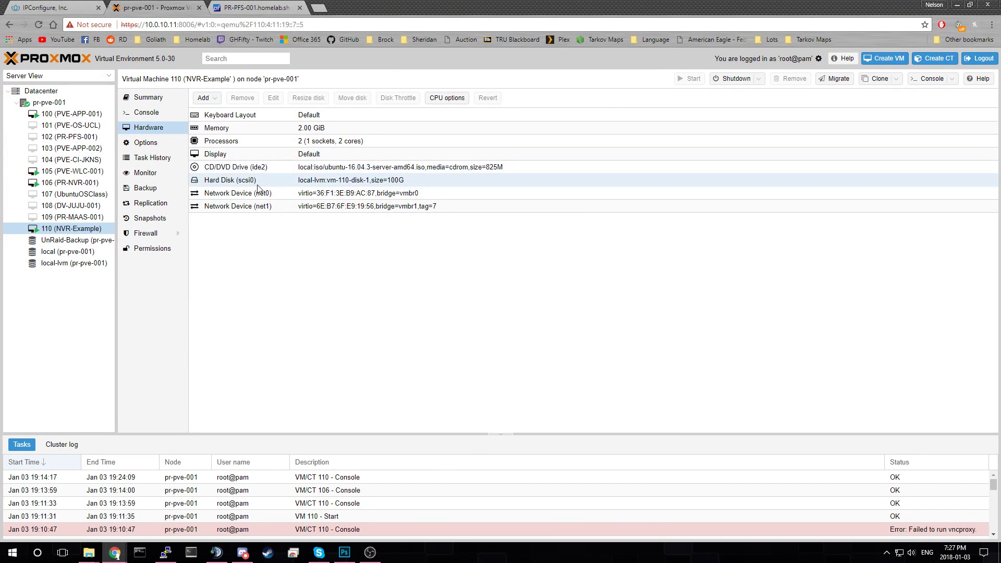
click(89, 102)
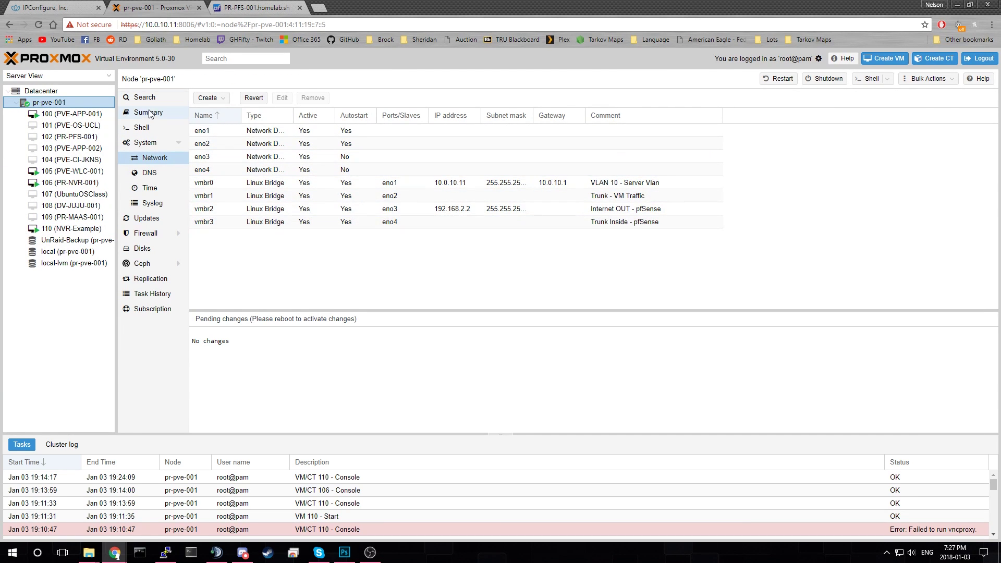
click(150, 113)
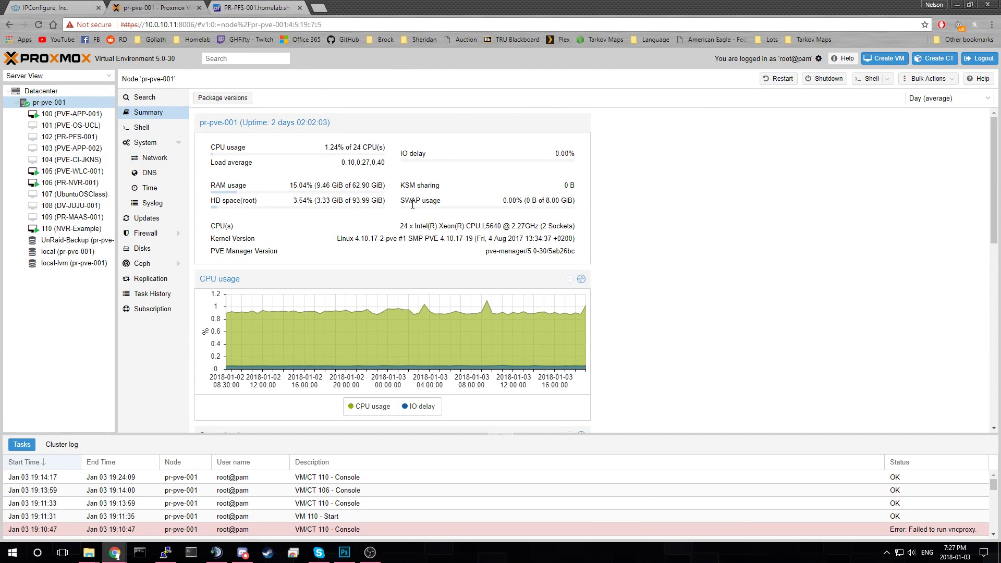
click(55, 102)
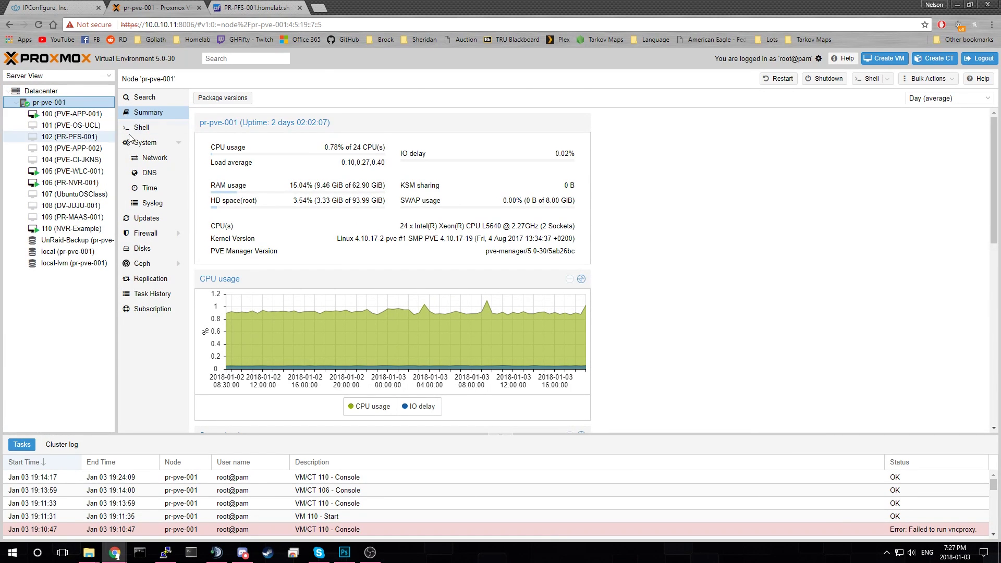
click(46, 91)
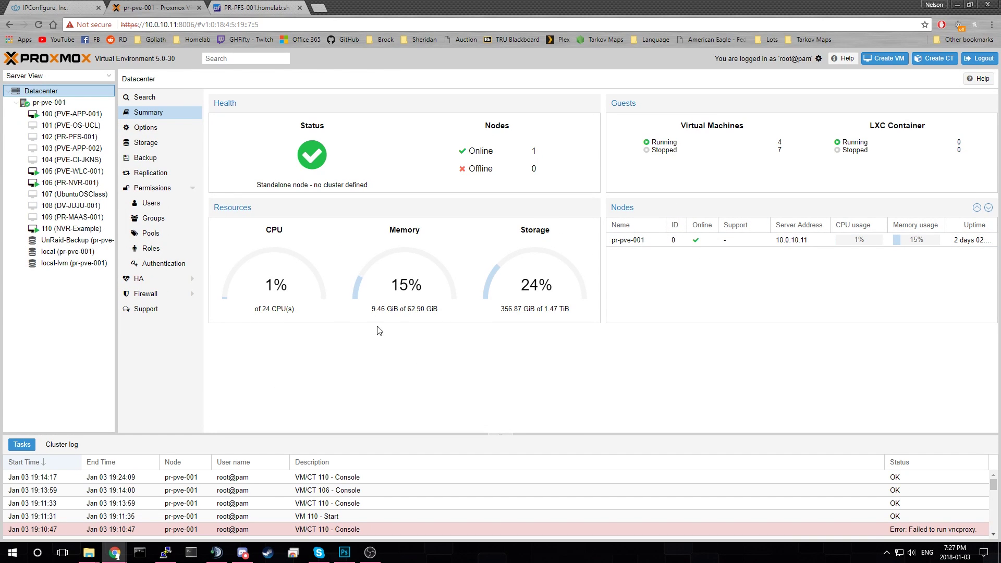
drag(444, 313, 373, 317)
triple_click(263, 306)
click(233, 309)
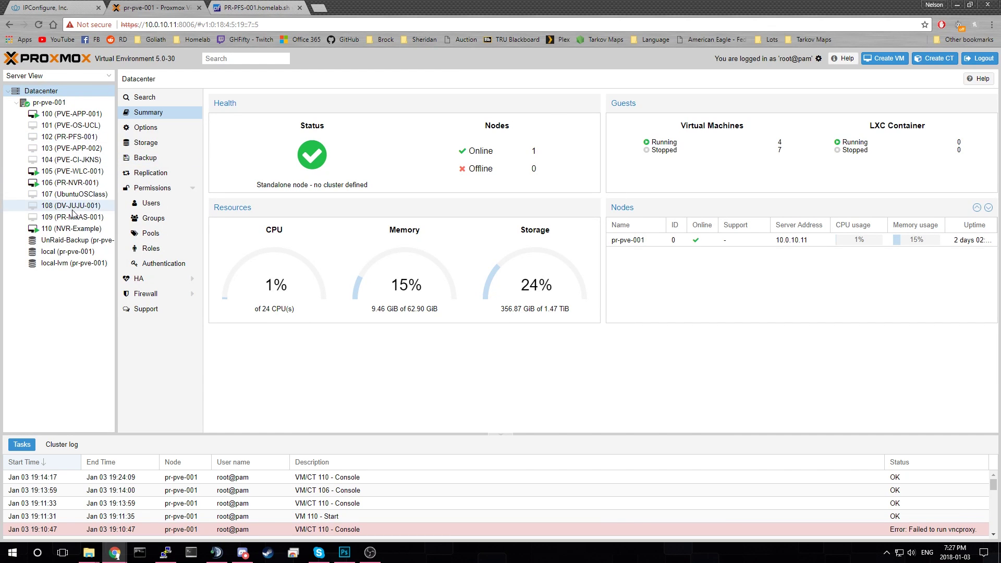
click(71, 229)
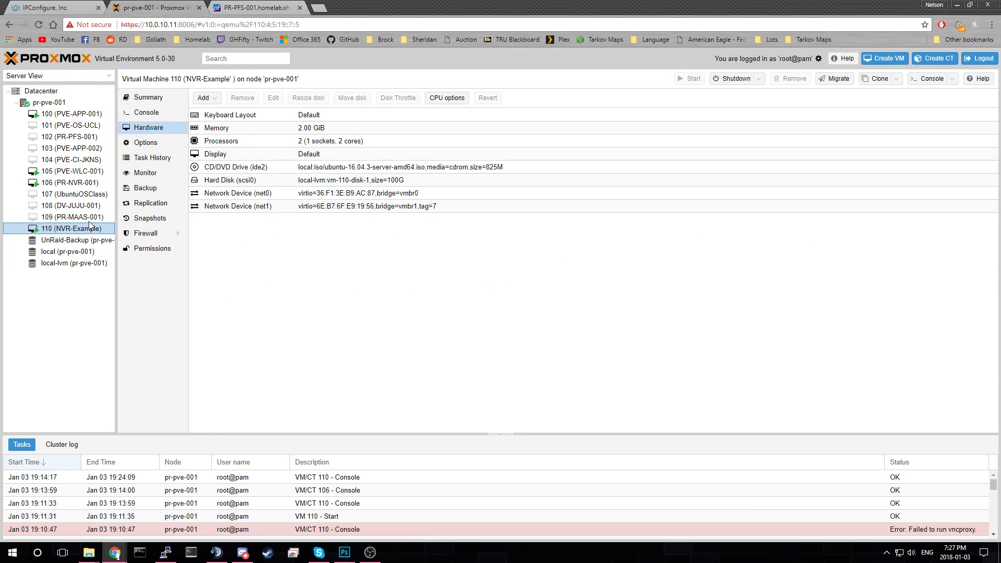
- Inspect VM 110's CD/DVD drive and hard disk settings without changing them
double_click(352, 168)
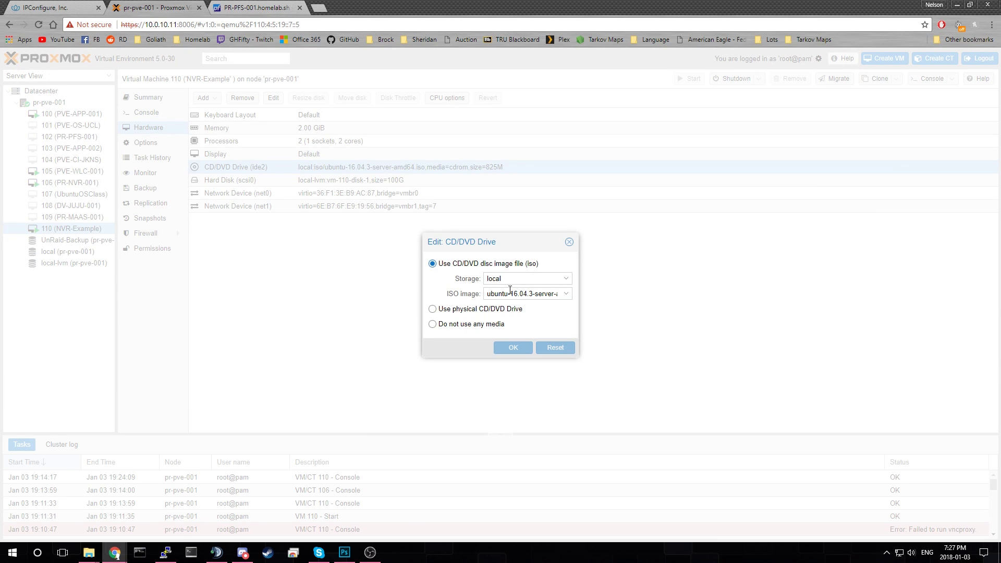
click(569, 242)
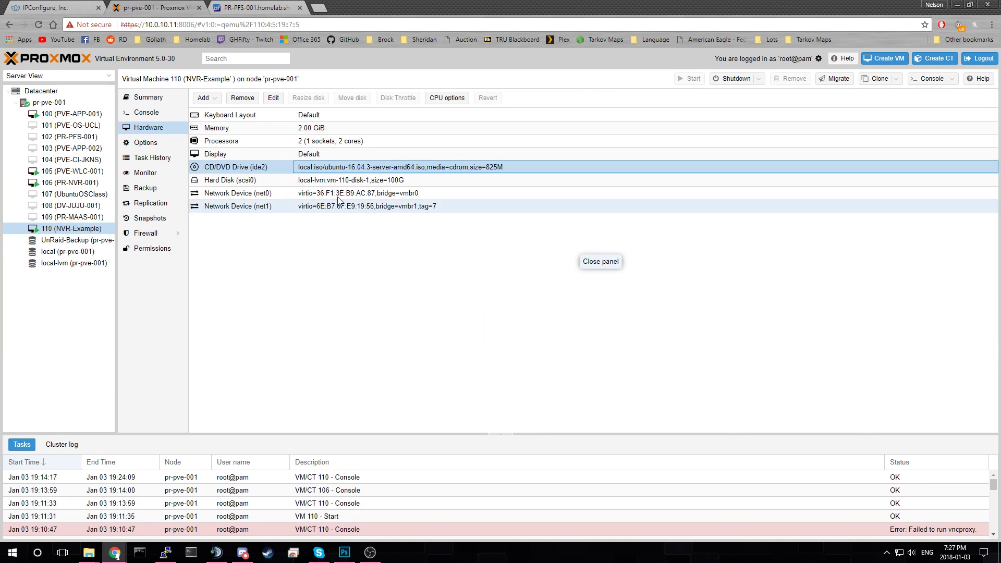
click(369, 181)
double_click(368, 181)
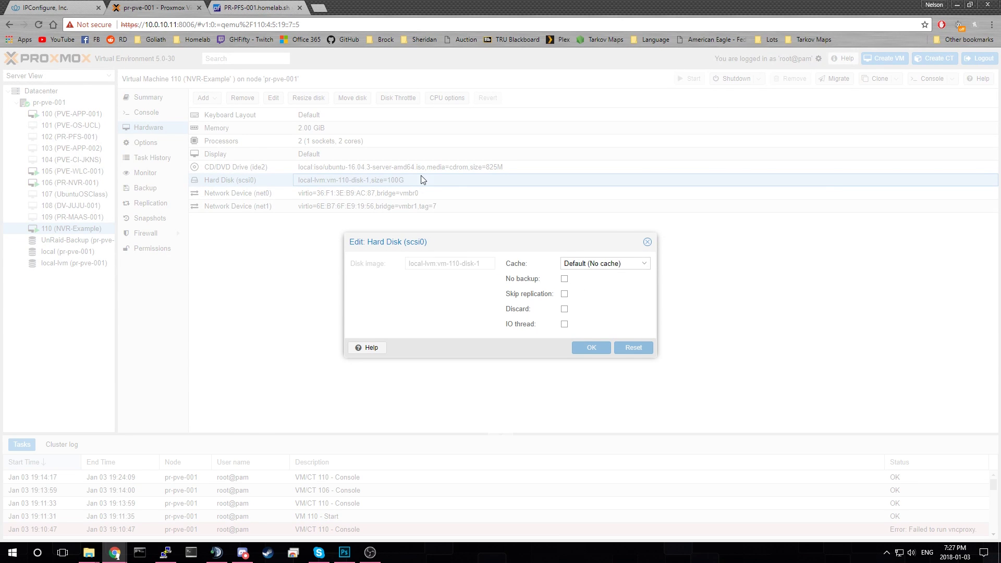
click(647, 241)
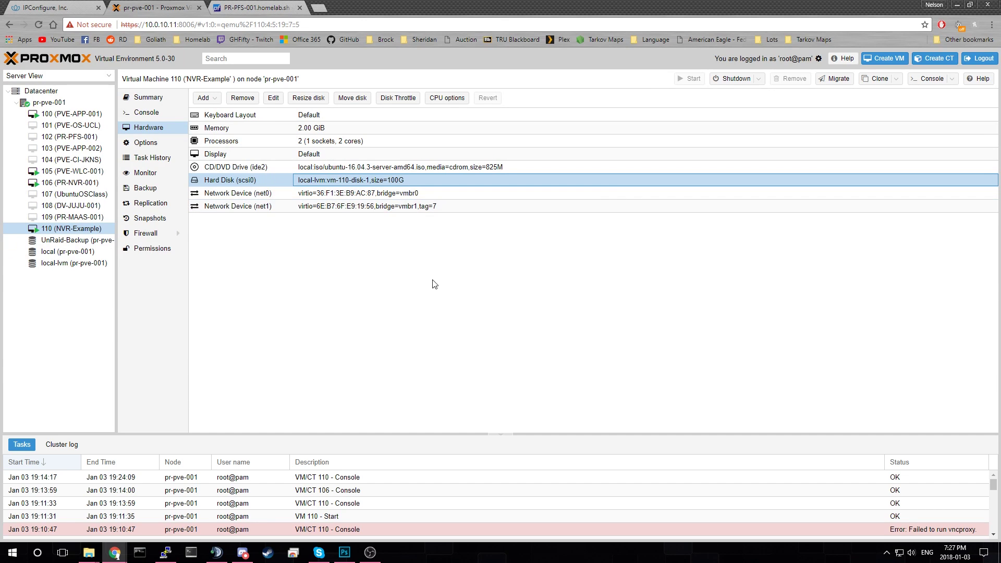
- Compare net0 and net1 bridges and VLAN tag, then view the pfSense VLAN7 rules
click(262, 194)
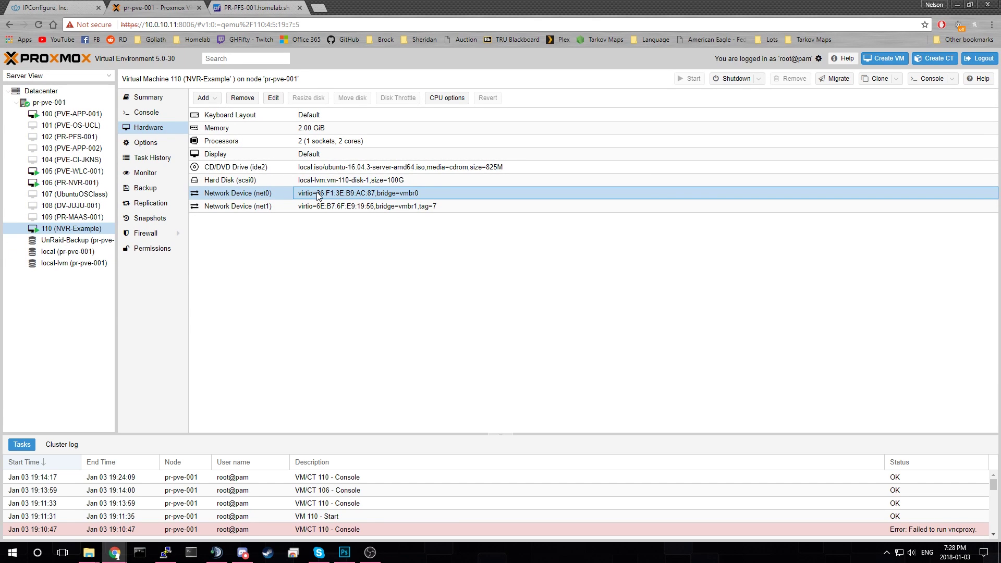
click(310, 208)
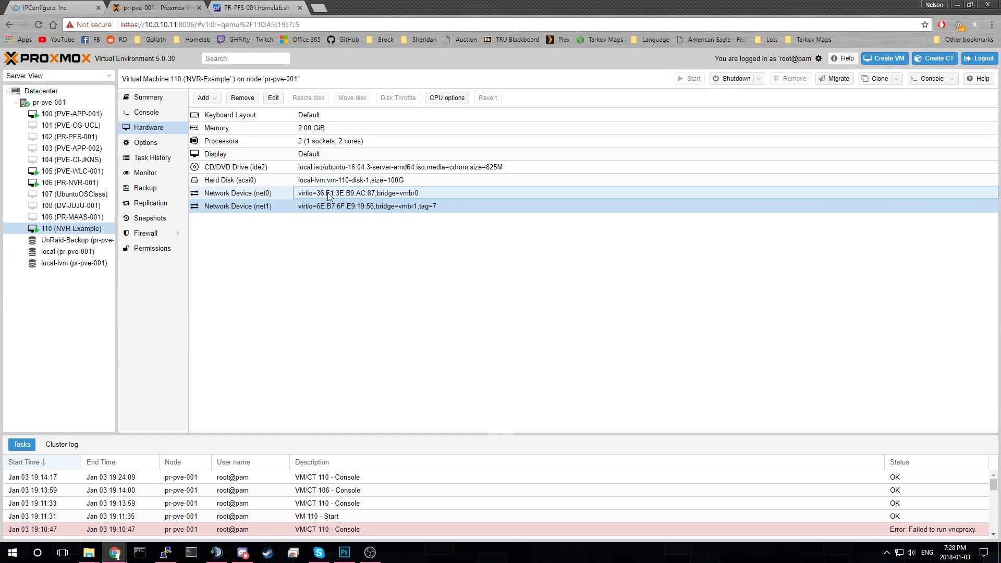
click(329, 195)
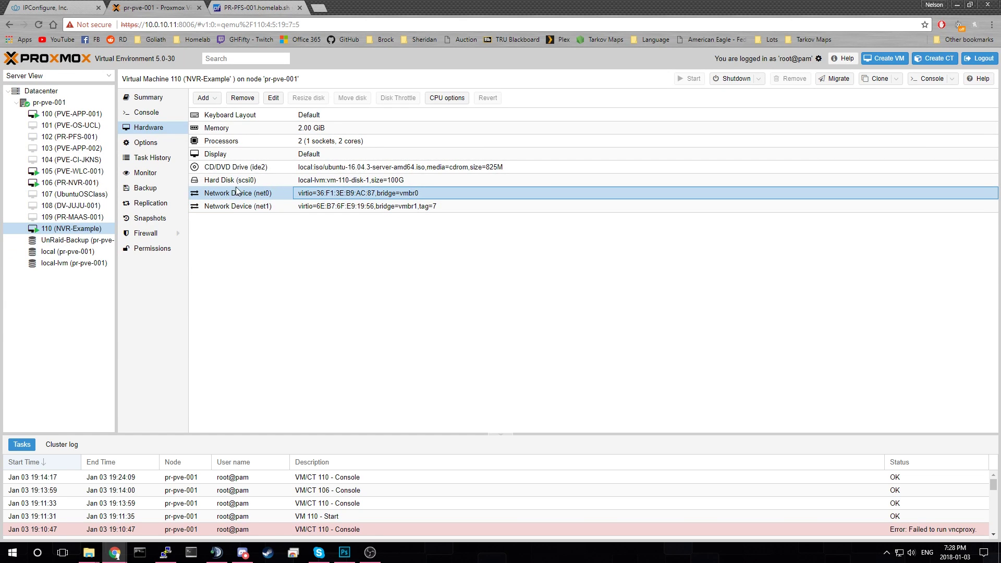
click(399, 208)
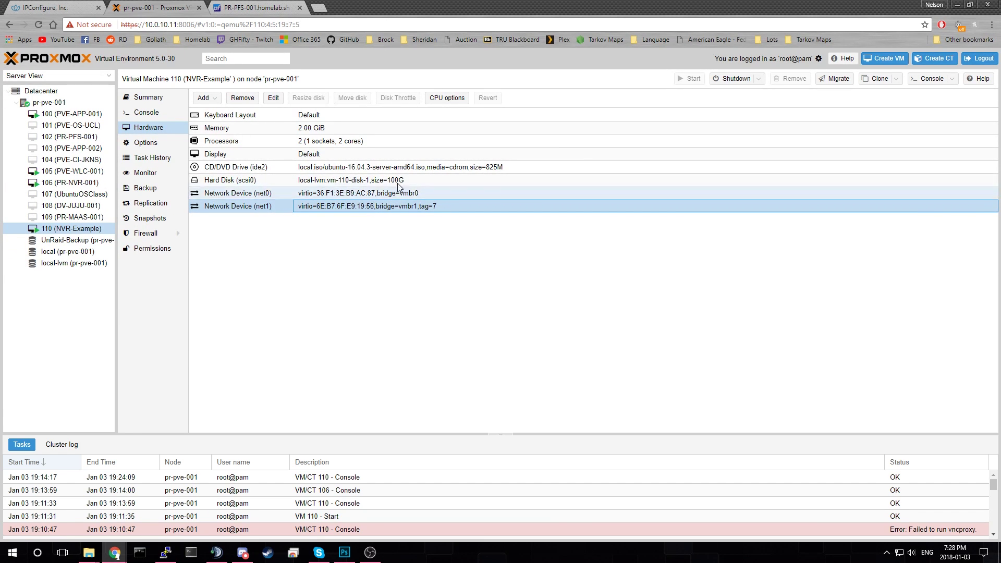
click(267, 6)
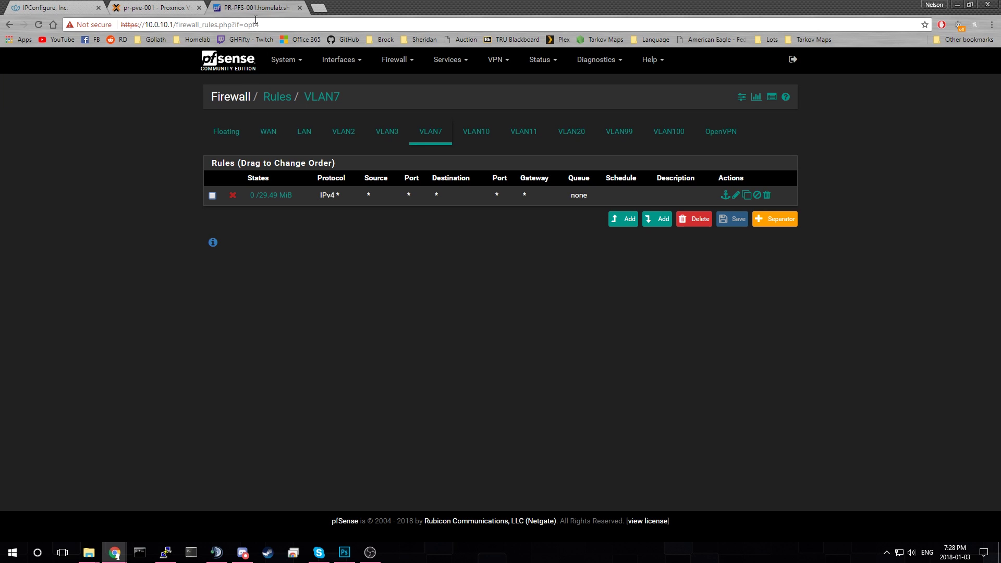
- Go back from the pfSense VLAN7 rules to the Proxmox VM hardware view
click(158, 9)
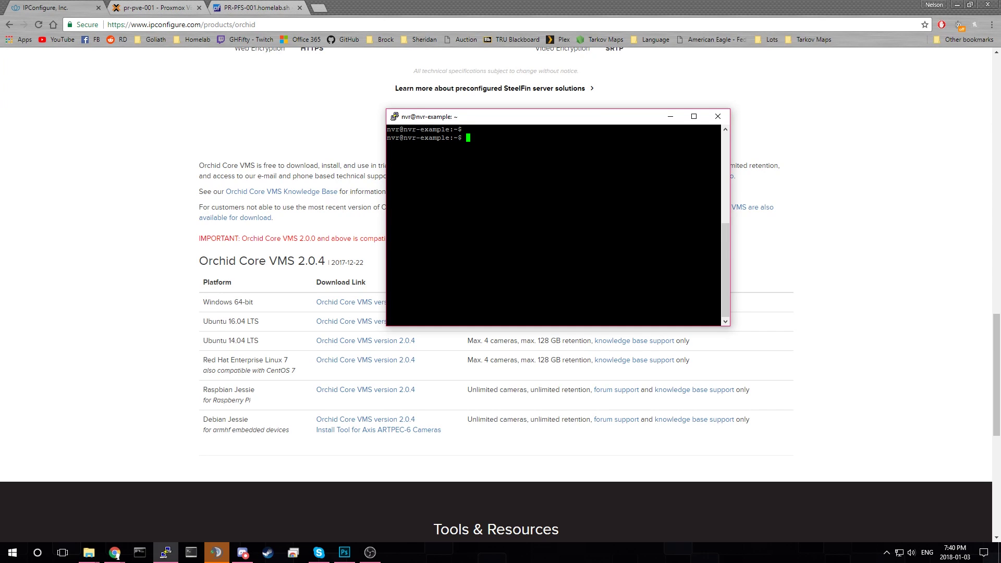
- Run sudo apt-get -y install gdebi and ls, then right-click the Ubuntu 16.04 download link
text(sudo )
text(s)
text(pt-)
text(get)
text( -y )
text(install )
text(gdebi)
key(Return)
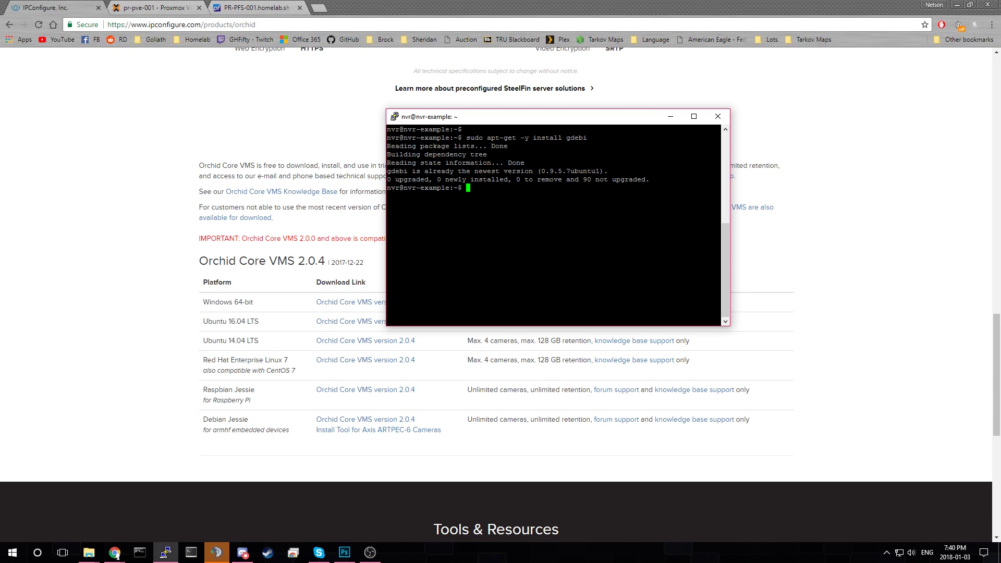
text(ls)
key(Return)
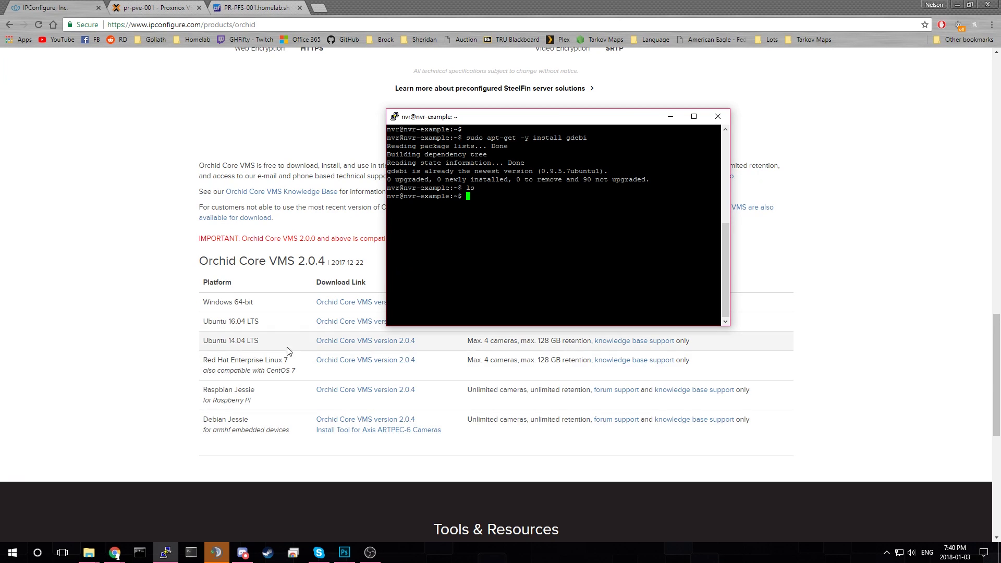
right_click(348, 322)
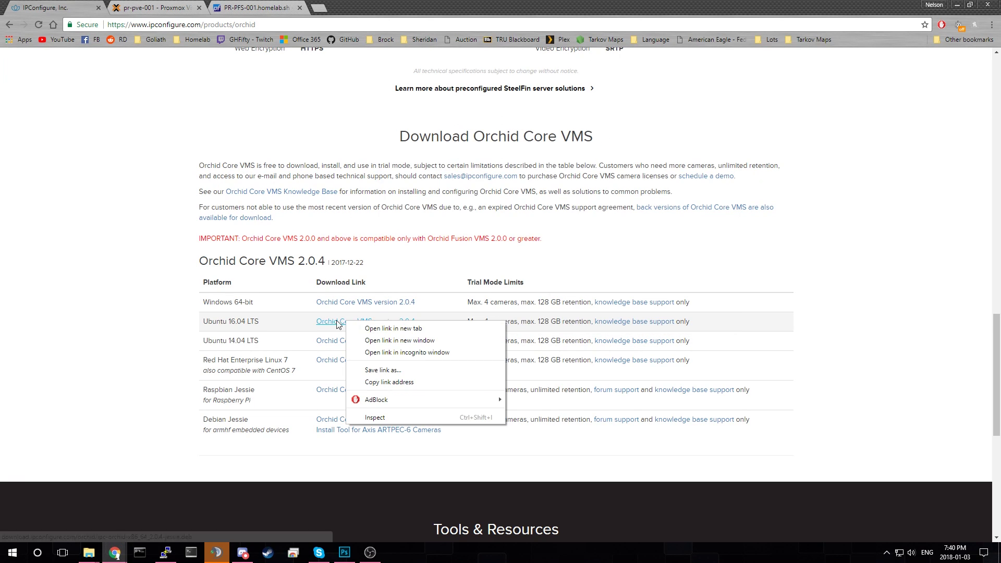
- Copy the Ubuntu 16.04 Orchid 2.0.4 download address and bring the PuTTY terminal forward
click(391, 382)
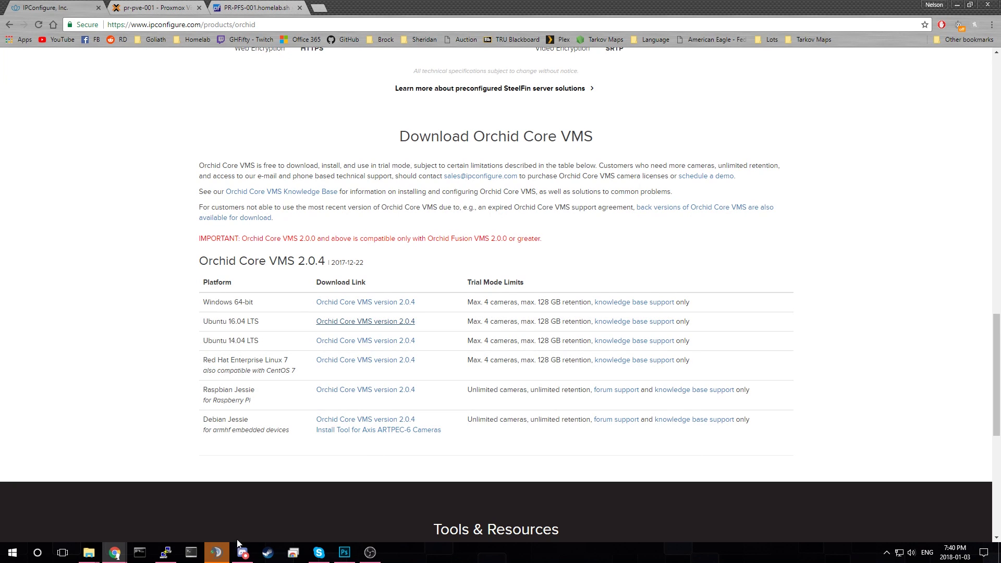
click(216, 552)
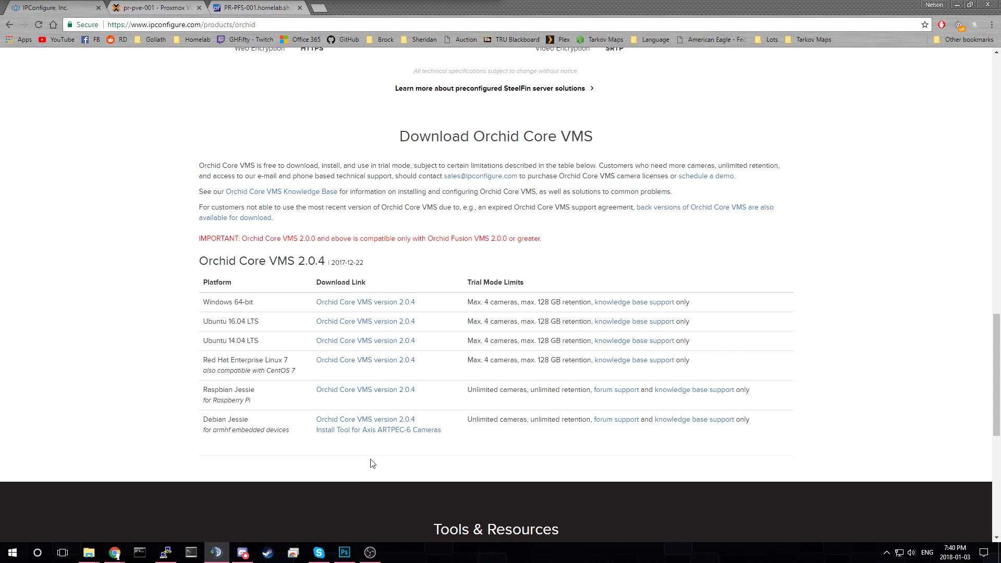
click(167, 554)
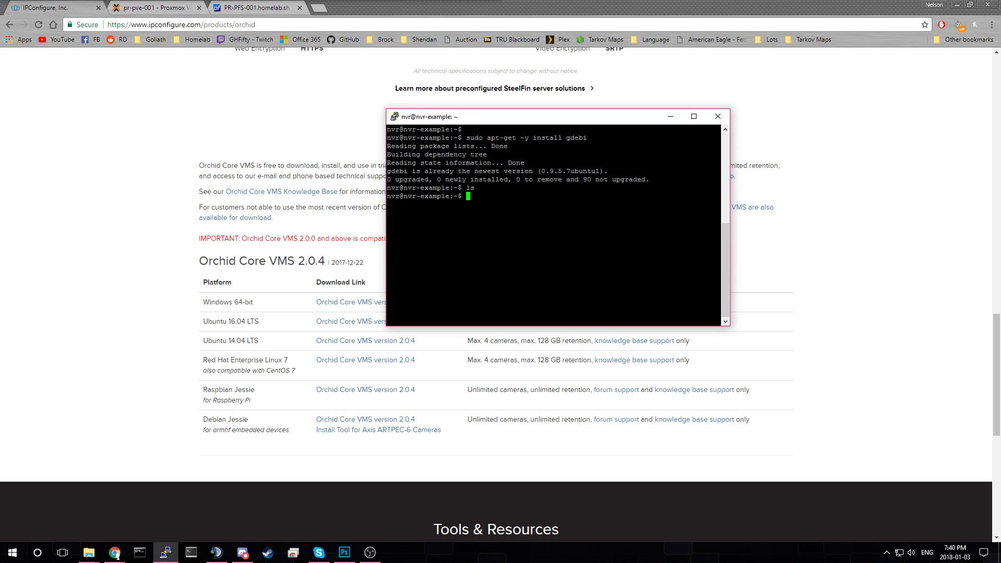
- Download the Orchid package with wget and the pasted link, then list files to confirm
text(wget)
key(shift+Insert)
key(Return)
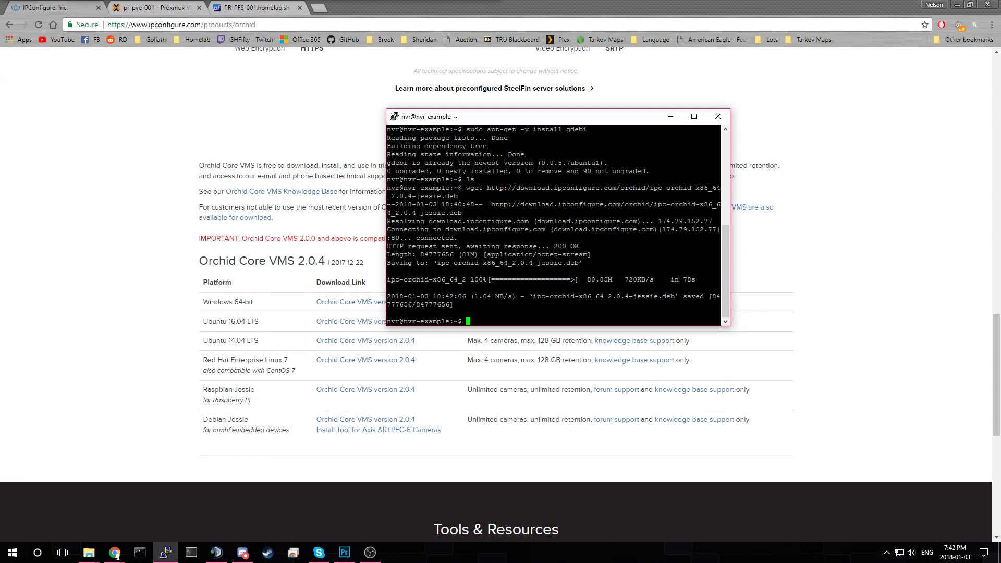
text(ls)
key(Return)
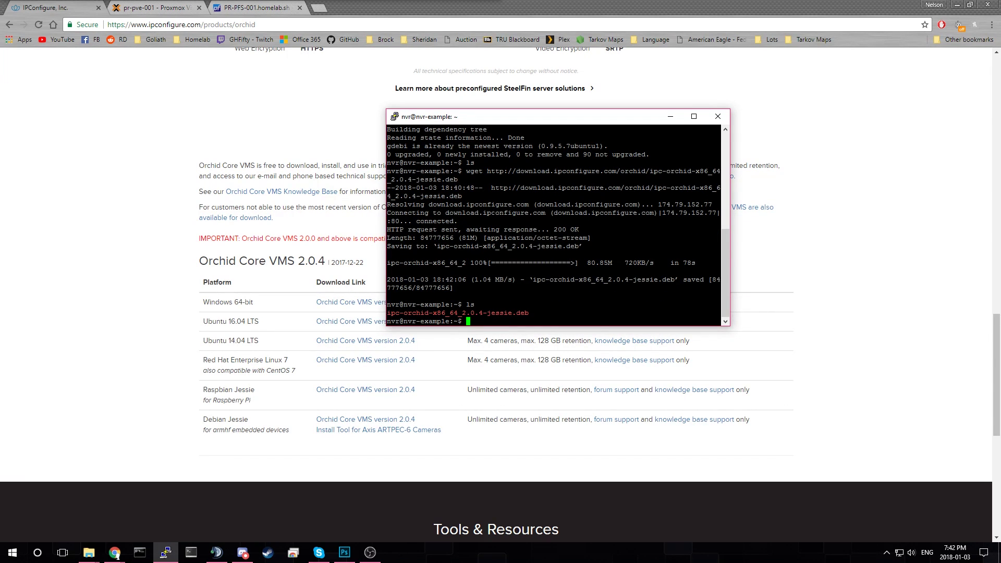
key(Return)
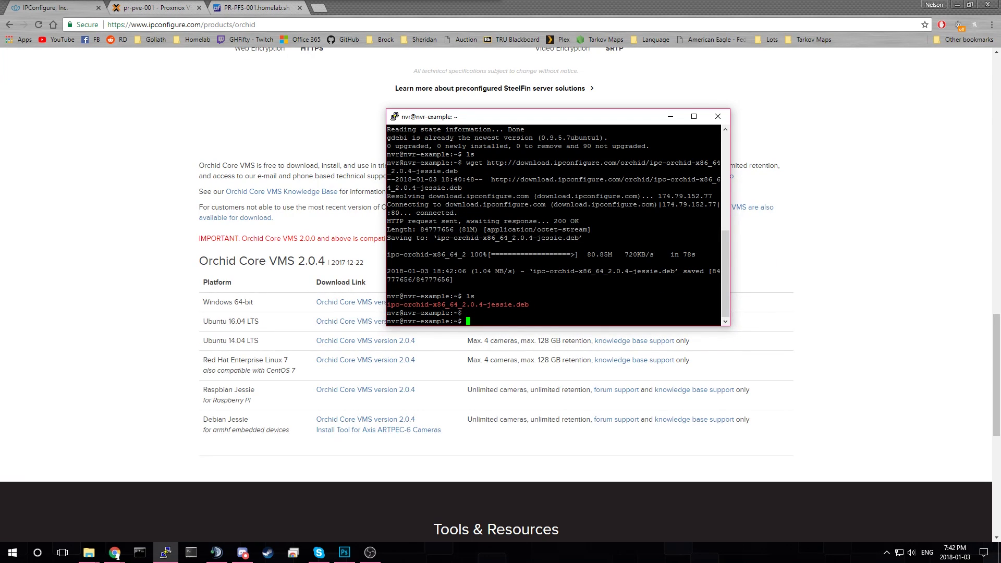
- Run sudo gdebi ipc-orchid-x86_64_2.0.4-jessie.deb
text(sudo gdebi ipc)
key(Tab)
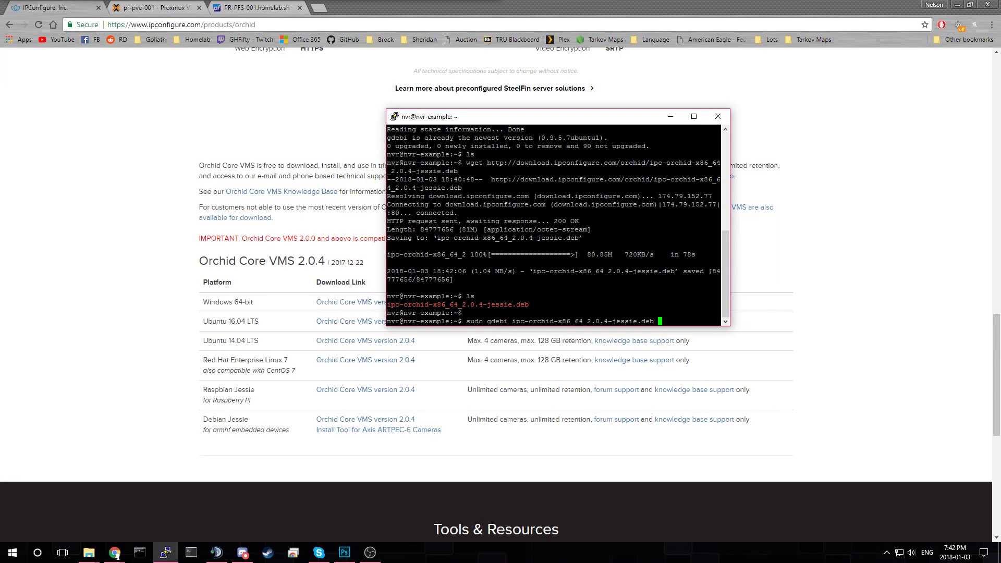
key(Return)
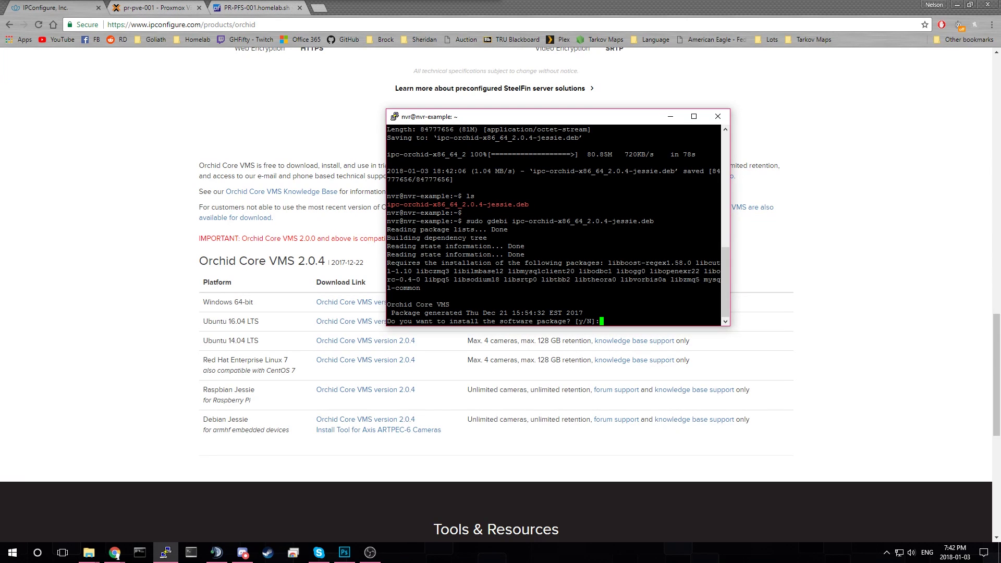
- Confirm the install with y, page through the EULA and accept it
text(y)
key(Return)
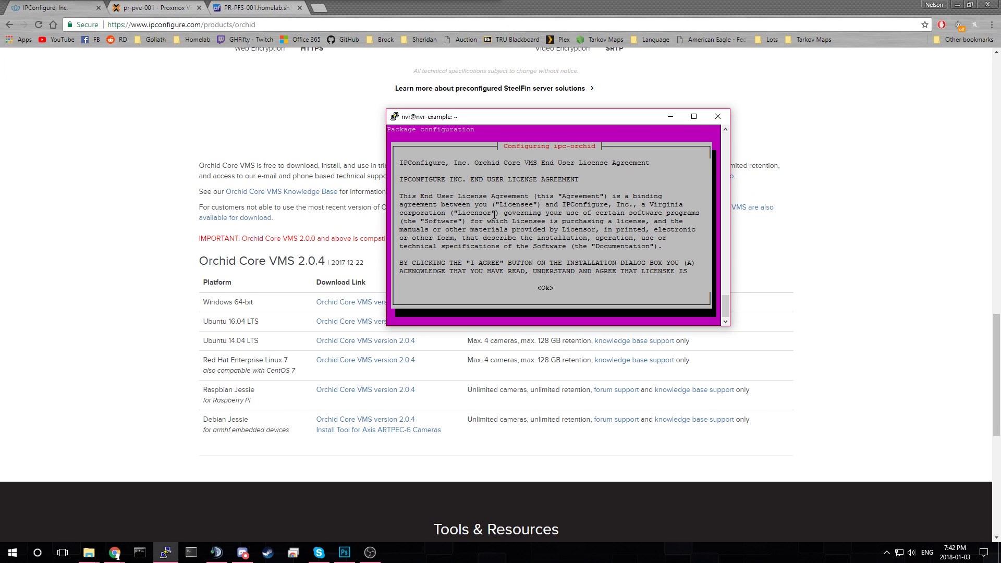
key(Down)
key(Down)
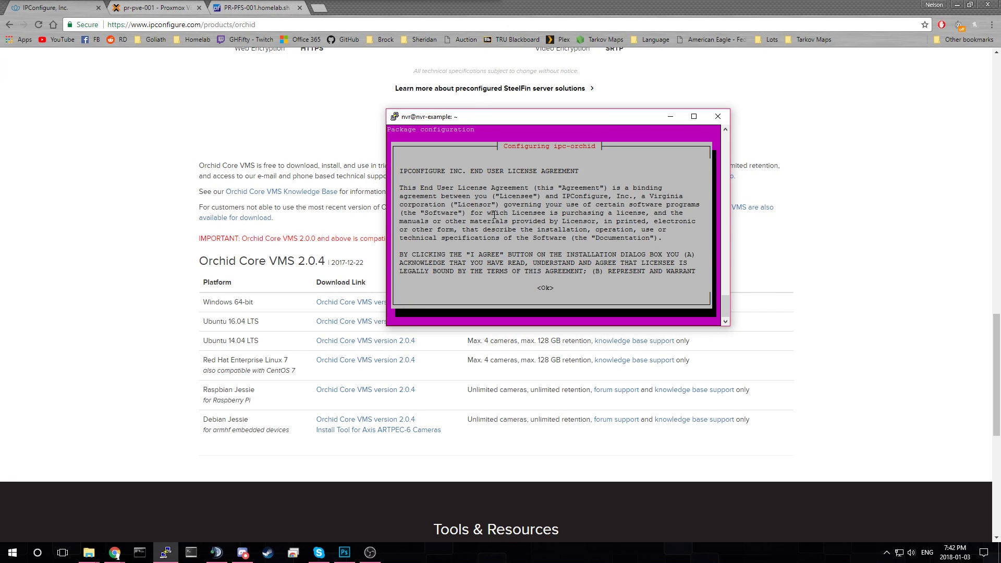
key(Up)
key(Up)
key(Down)
key(Down)
key(Down)
key(Down)
key(Down)
key(Down)
key(Down)
key(Down)
key(Down)
key(Down)
key(Down)
key(Down)
key(Down)
key(Down)
key(Down)
key(Down)
key(Down)
key(Down)
key(Down)
key(Down)
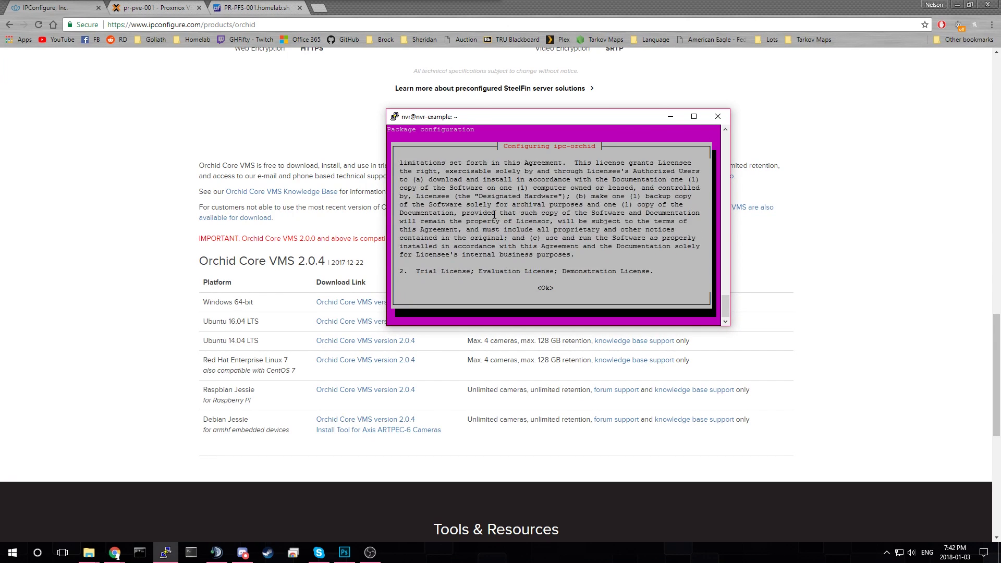
key(Down)
key(Down)
key(Down)
key(Down)
key(Down)
key(Down)
key(Down)
key(Down)
key(Down)
key(Down)
key(Down)
key(Down)
key(Down)
key(Down)
key(Down)
key(Down)
key(Down)
key(Down)
key(Down)
key(Down)
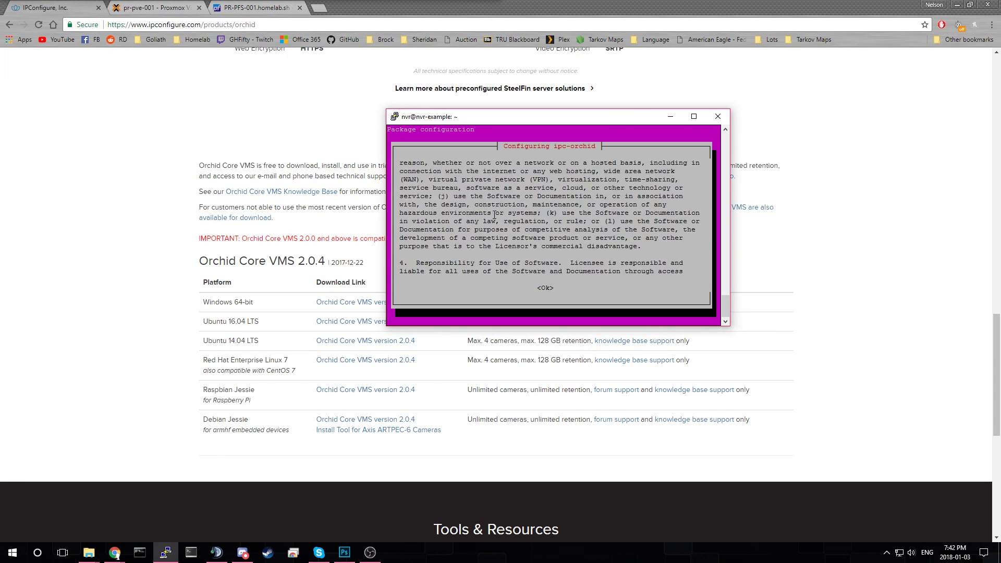
key(Down)
key(Down)
key(Down)
key(Tab)
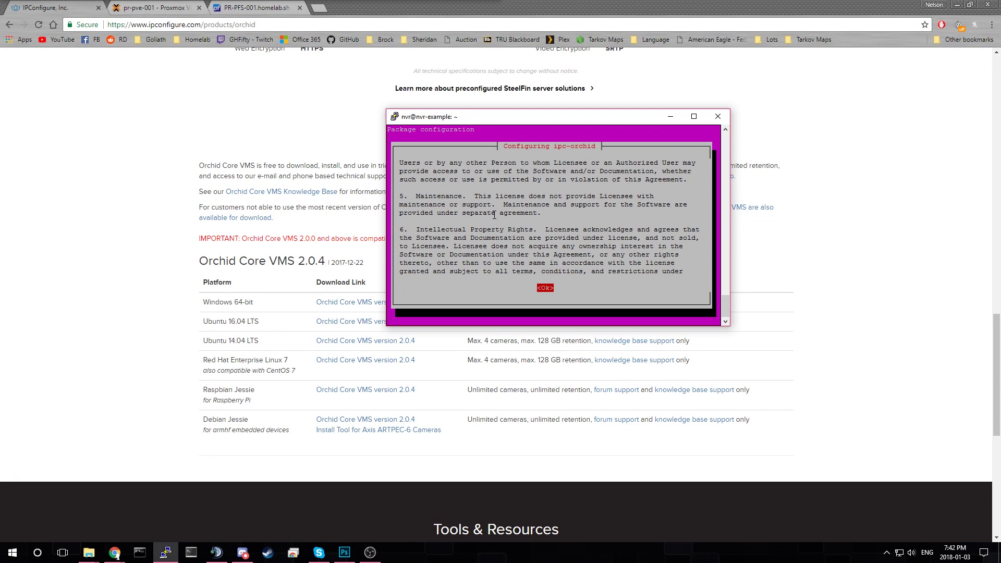
key(Return)
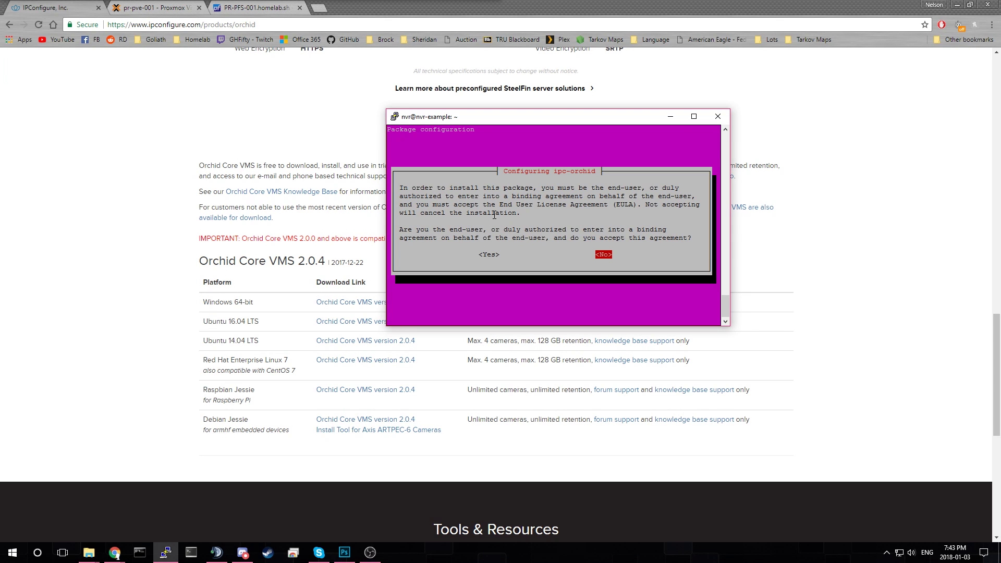
key(Left)
key(Right)
key(Left)
key(Right)
key(Left)
key(Return)
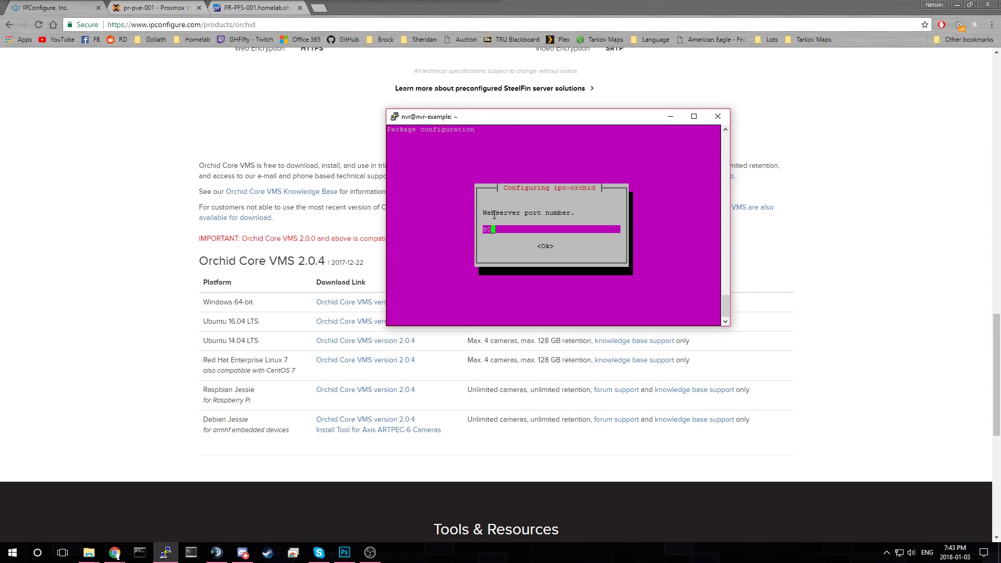
- Keep webserver port 80, enter an admin password, and keep /archives storage
key(Tab)
key(Return)
text(********)
key(Tab)
key(Return)
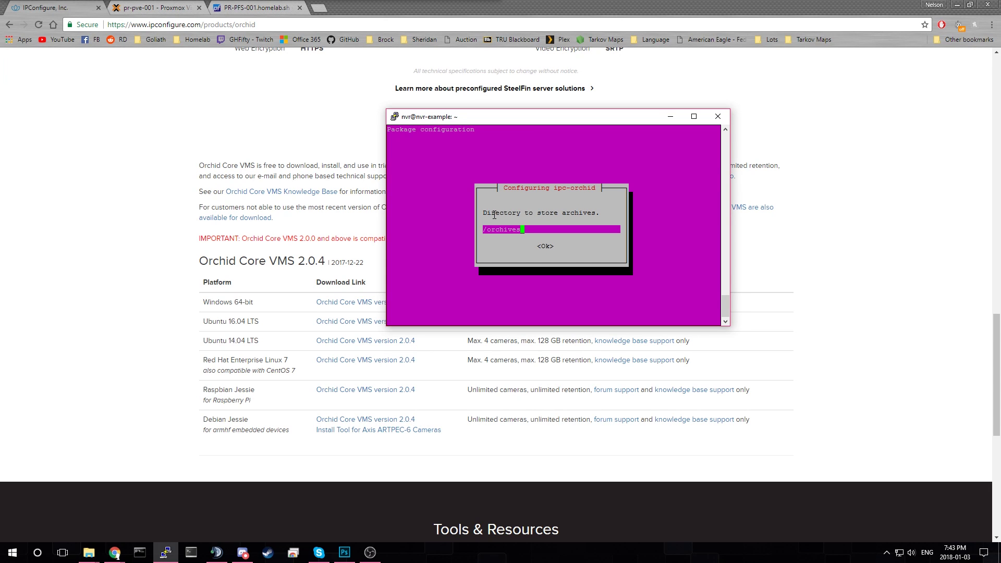
key(Tab)
key(Return)
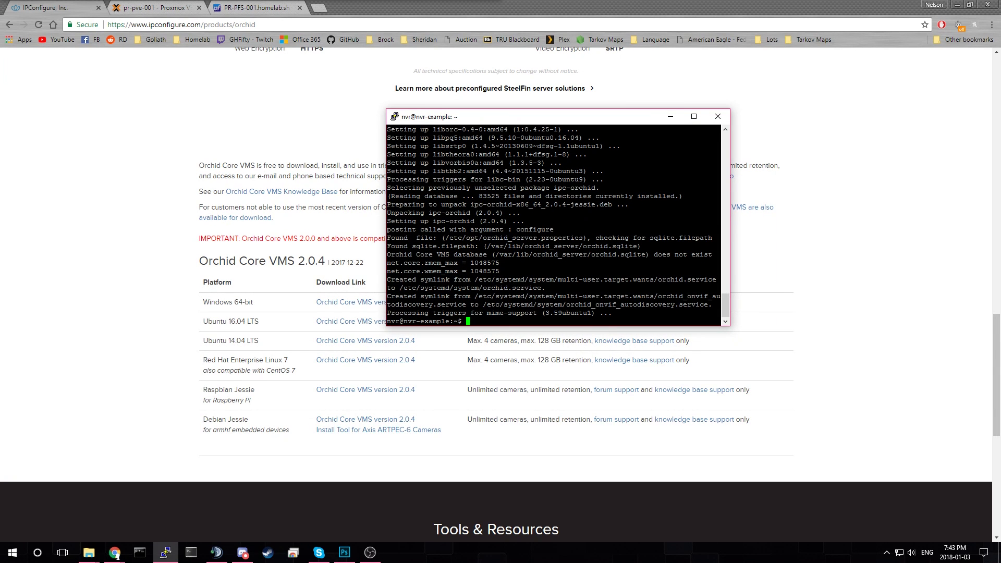
- Load the Orchid server at 10.0.10.110 in a new browser tab
scroll(495, 292, up, 5)
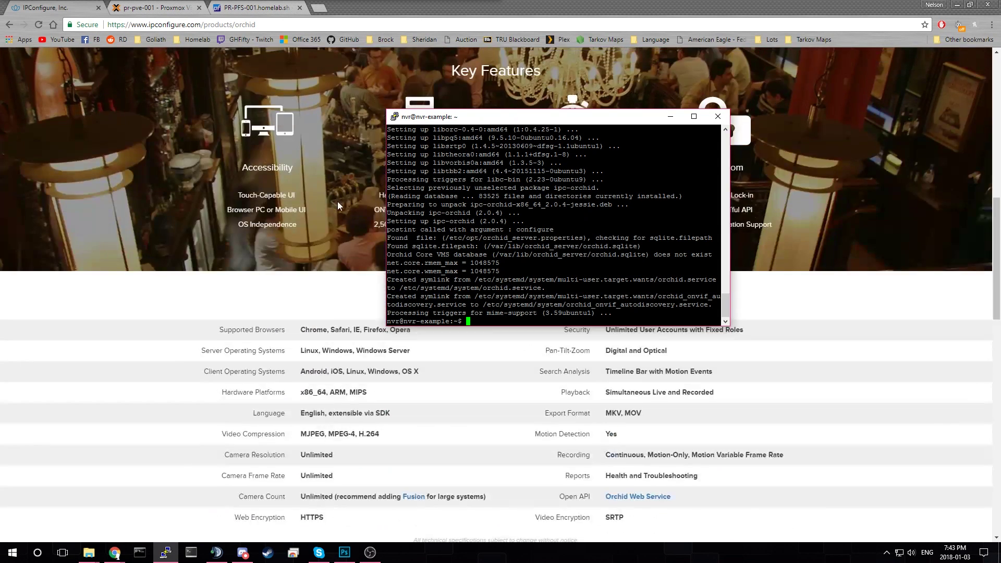
scroll(337, 205, up, 6)
scroll(367, 159, down, 12)
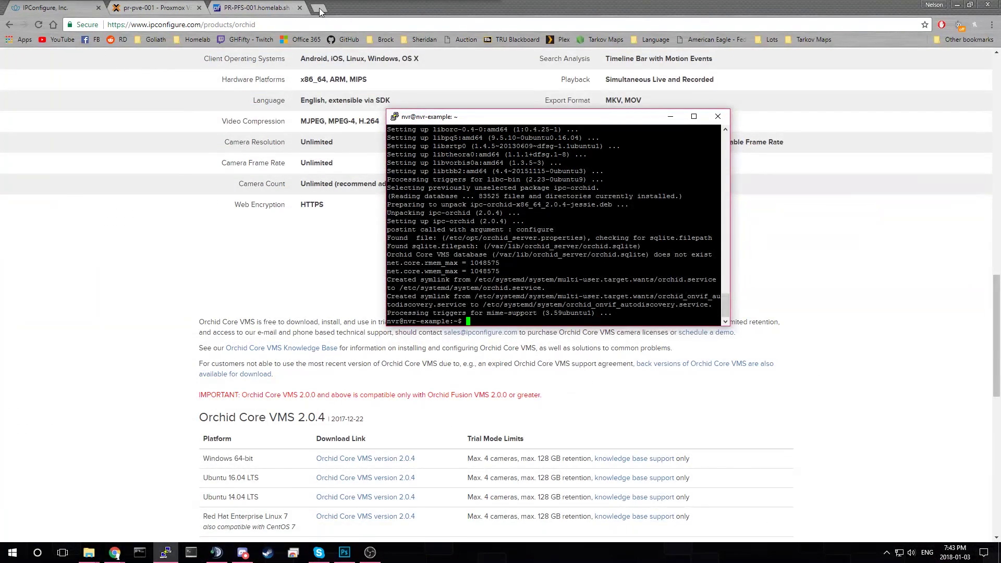
click(319, 8)
text(1)
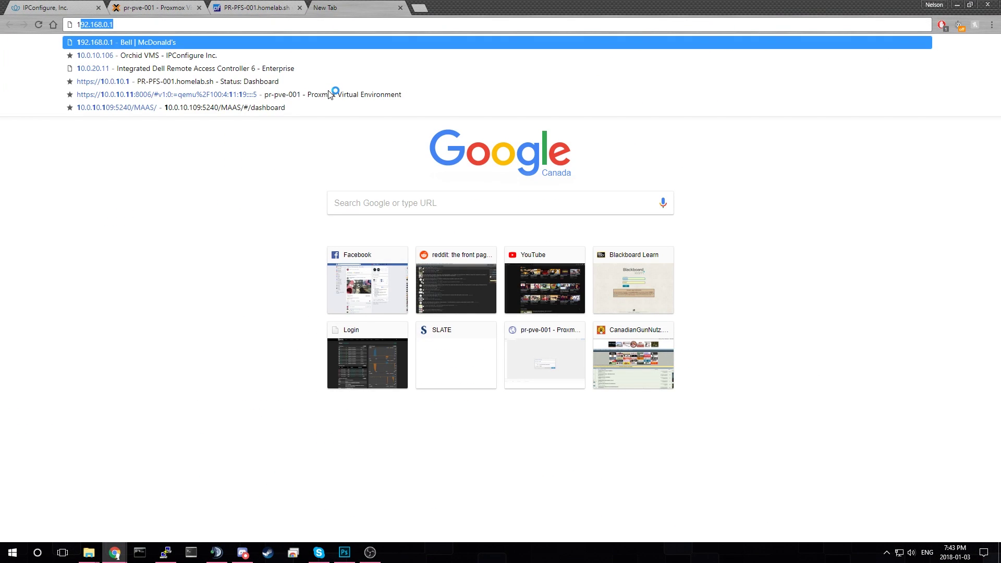
text(0.0.10.110)
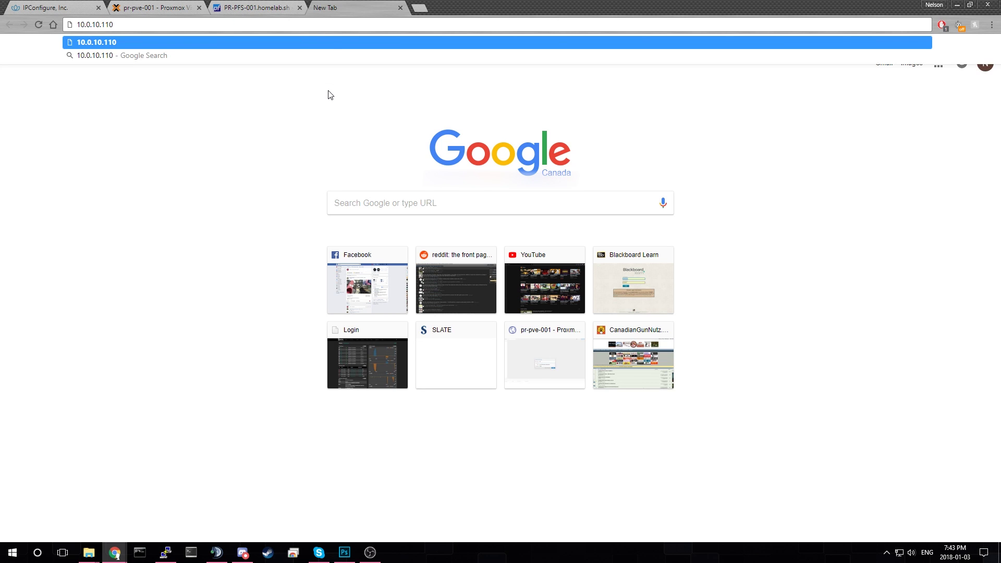
key(Return)
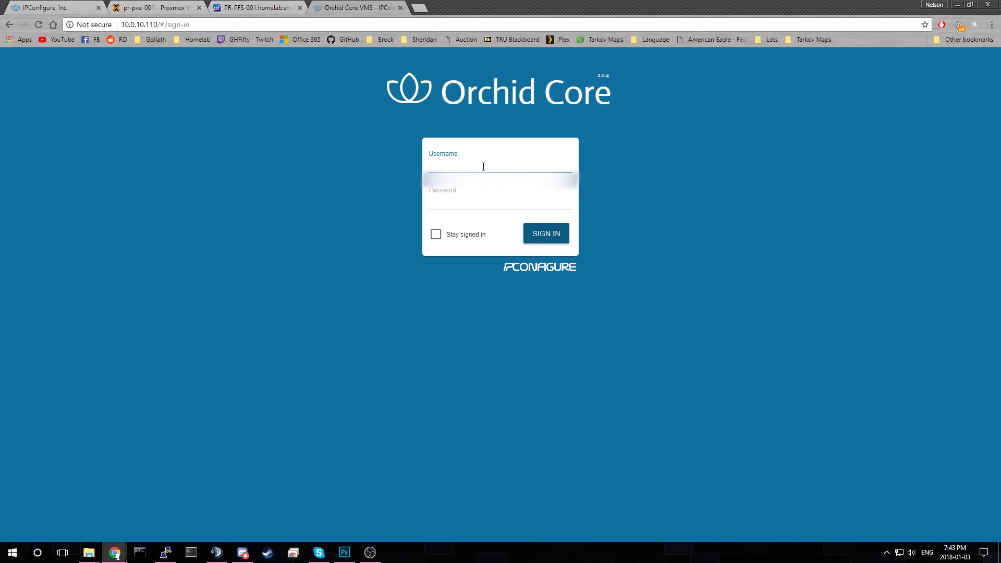
- Sign in as admin, retyping the password after the first attempt fails
click(461, 197)
key(shift+Tab)
text(ADMIN)
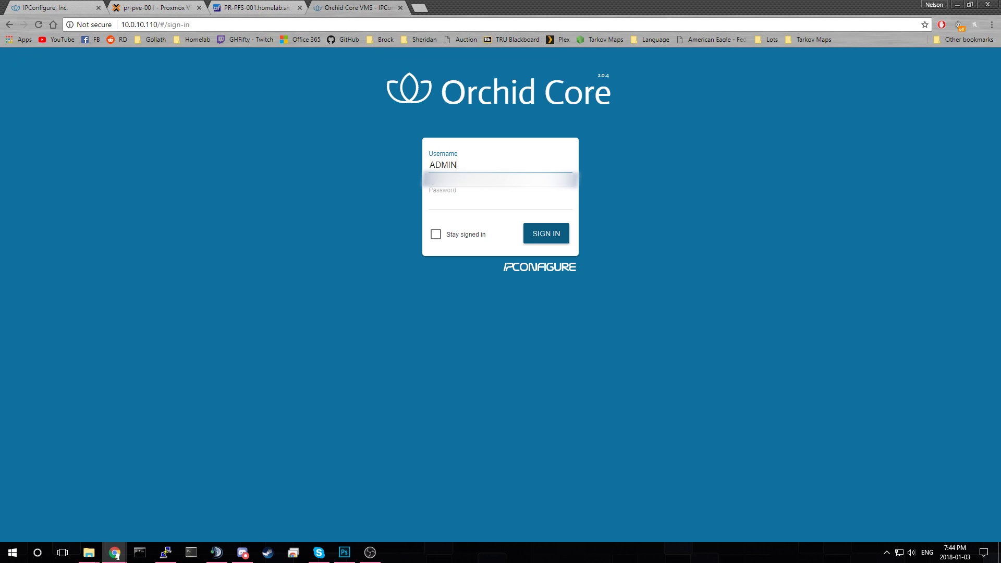
key(BackSpace)
key(BackSpace)
key(BackSpace)
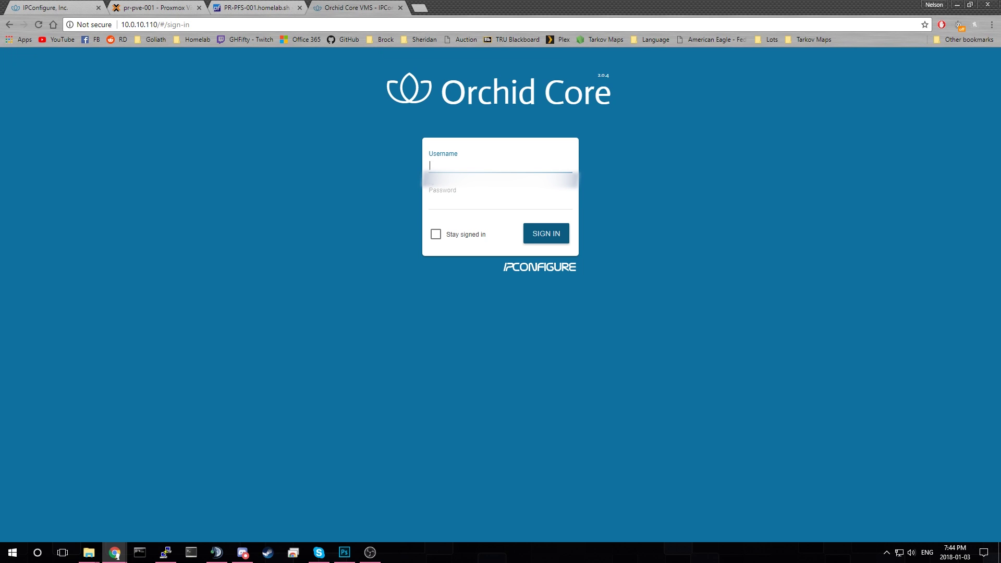
text(admin)
key(Tab)
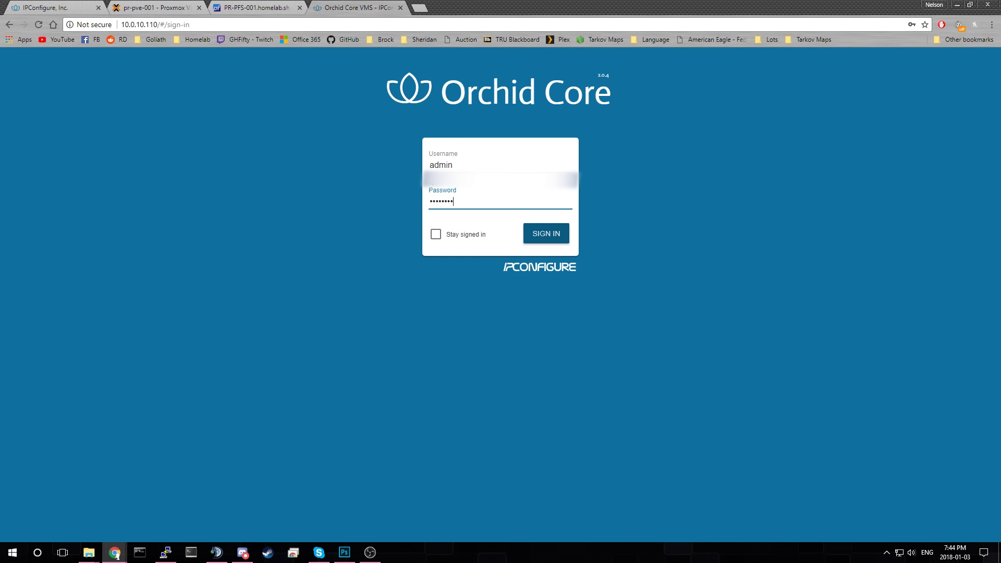
key(Return)
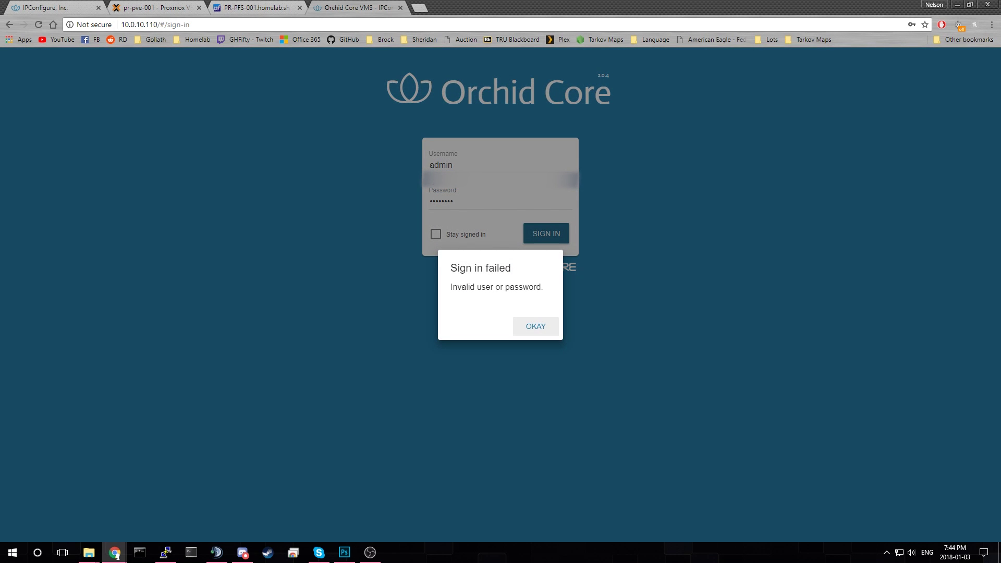
key(Return)
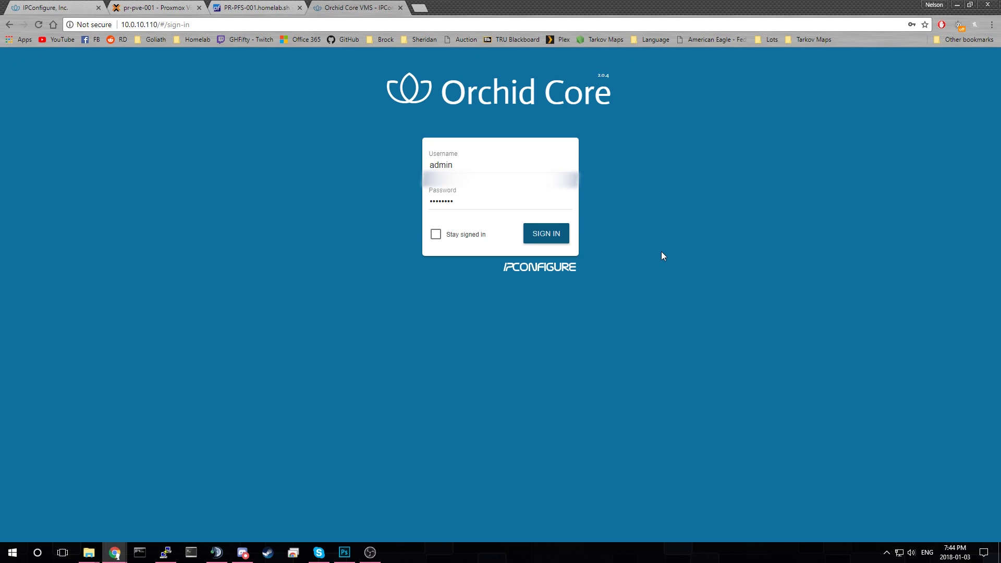
key(Tab)
text(********)
key(Return)
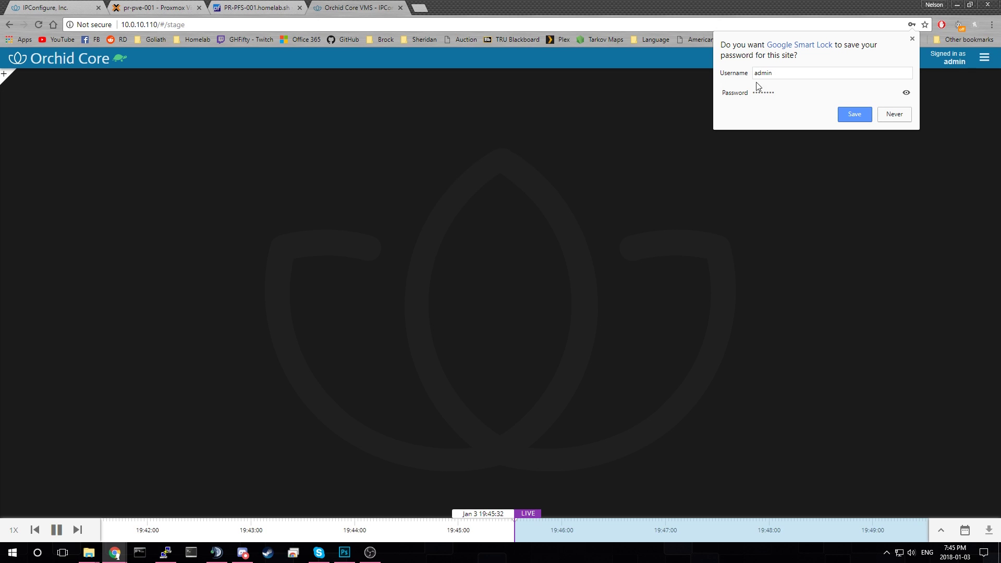
- Dismiss the save-password prompt, open Camera Configuration and click ADD CAMERA
click(896, 119)
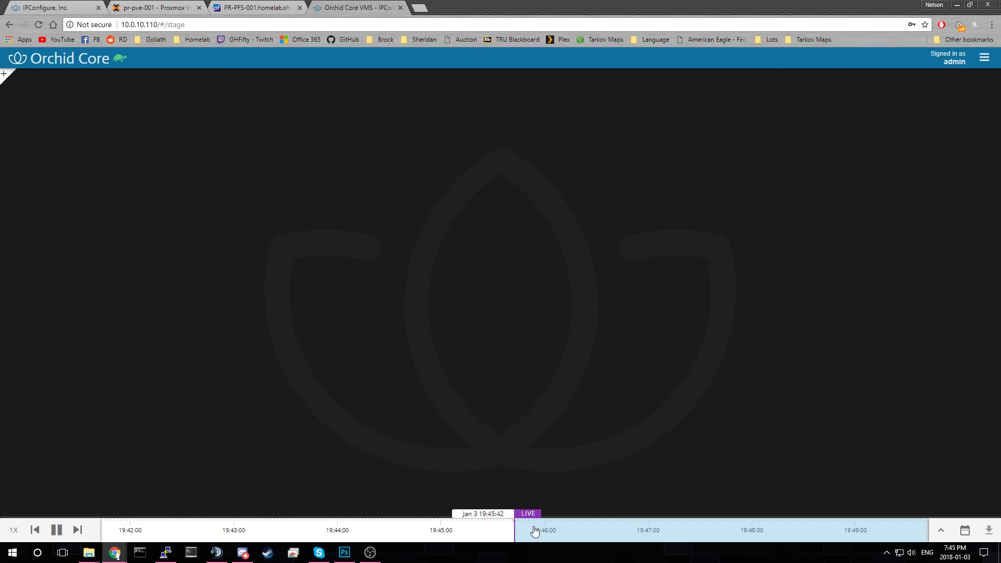
drag(487, 530, 547, 532)
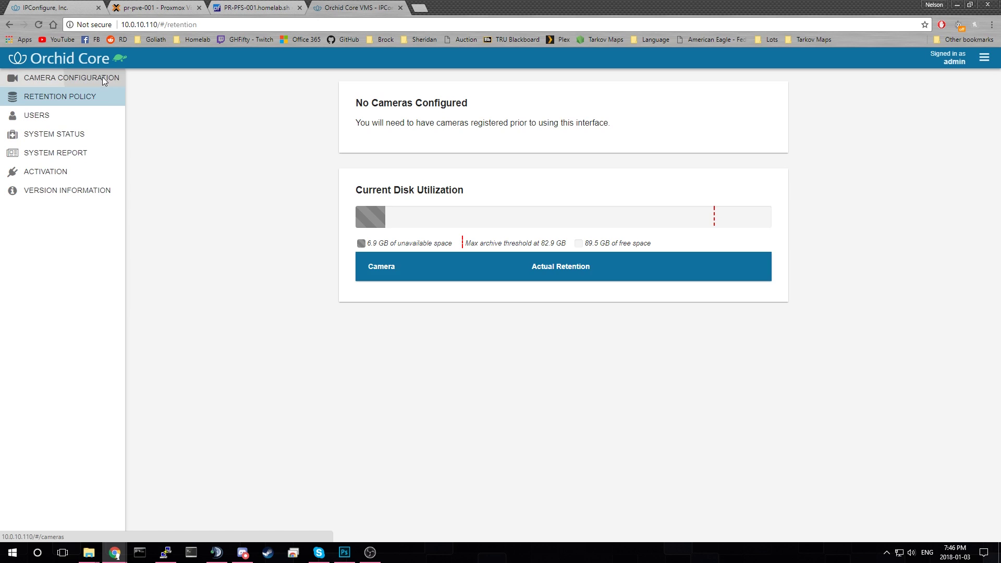
click(102, 77)
click(769, 100)
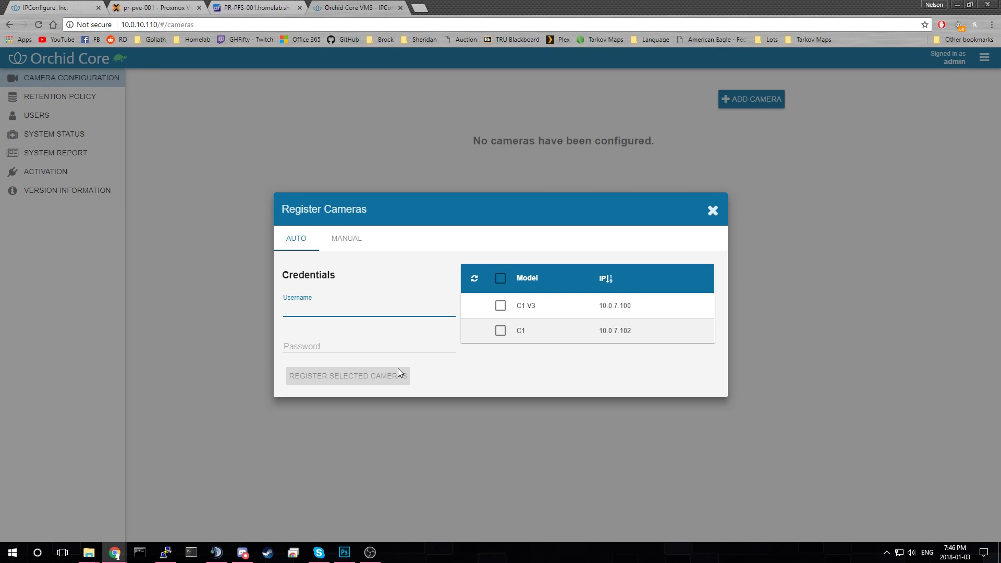
click(343, 240)
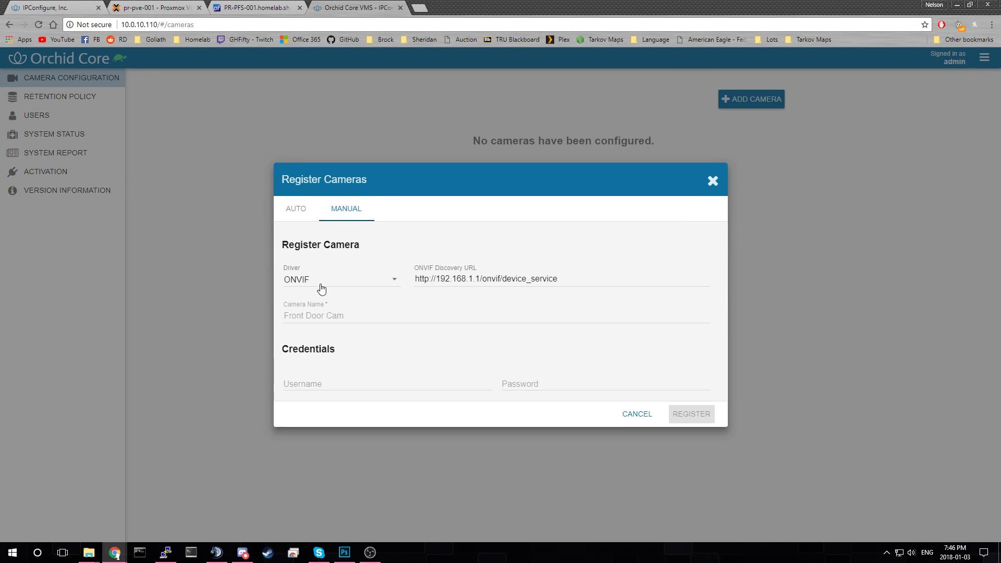
click(292, 209)
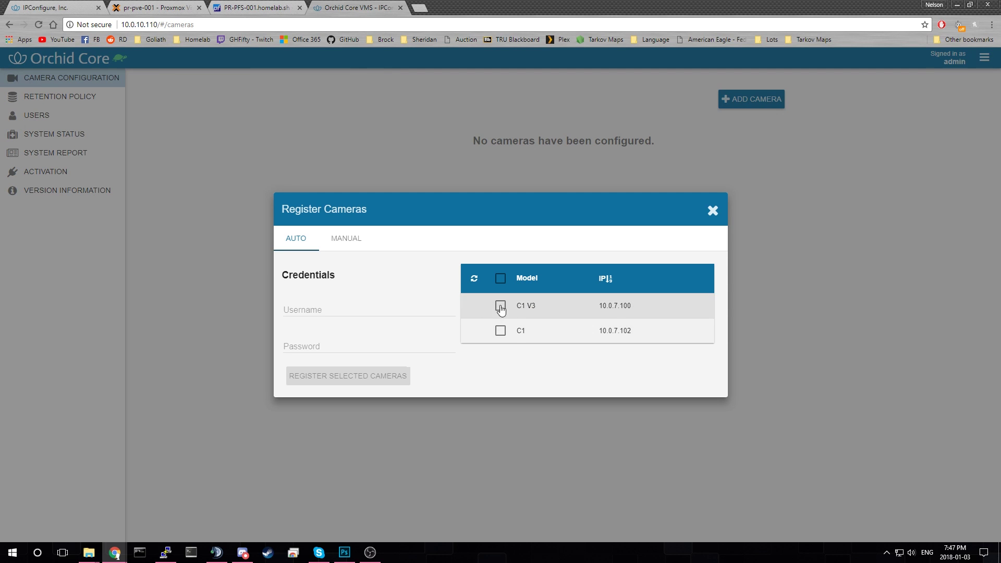
click(335, 245)
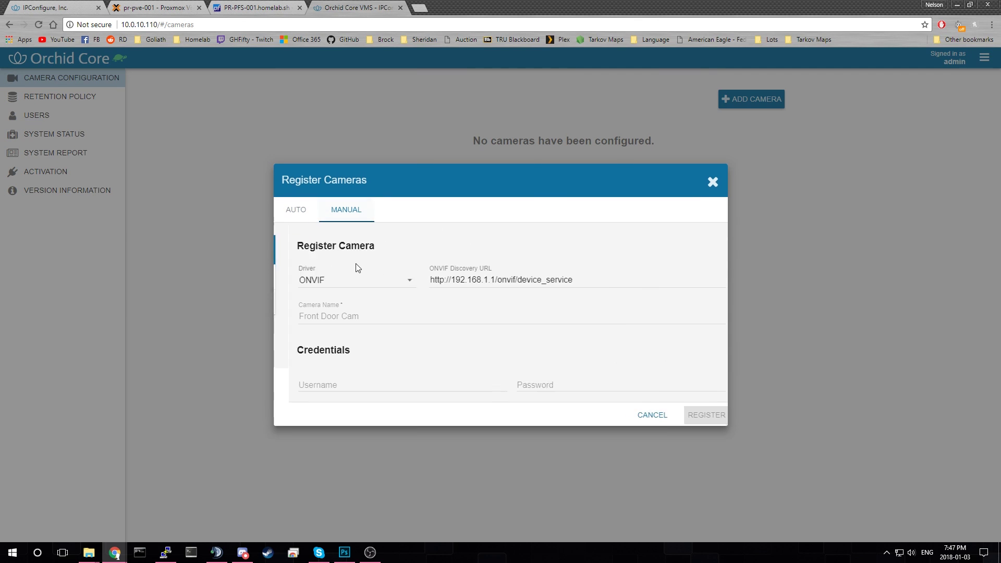
click(365, 277)
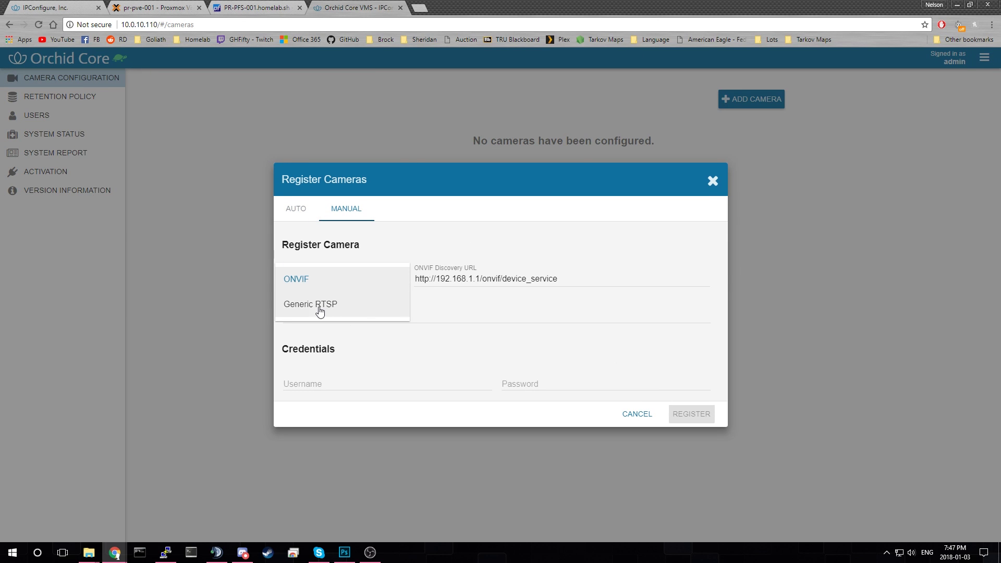
click(329, 308)
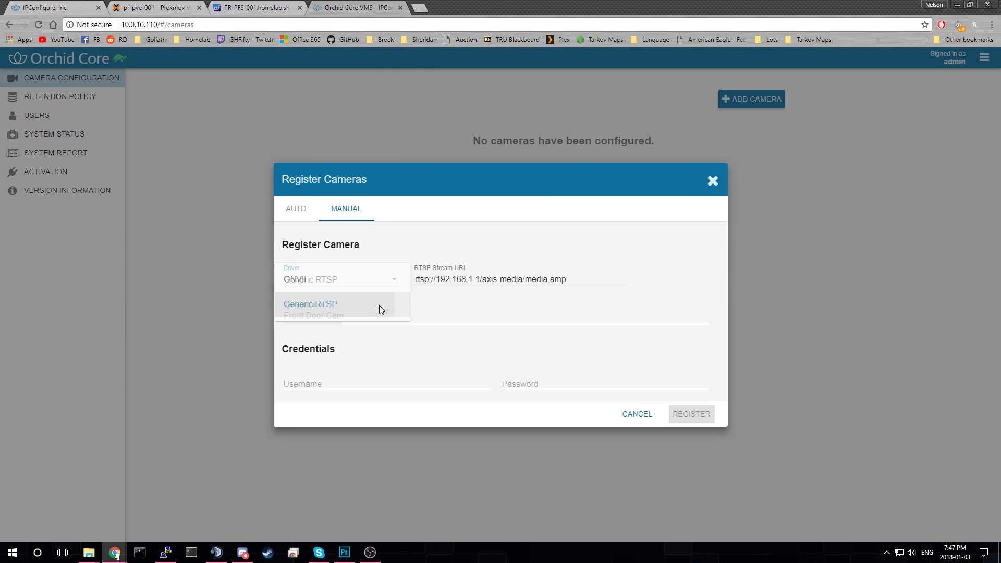
drag(436, 280, 583, 277)
click(452, 281)
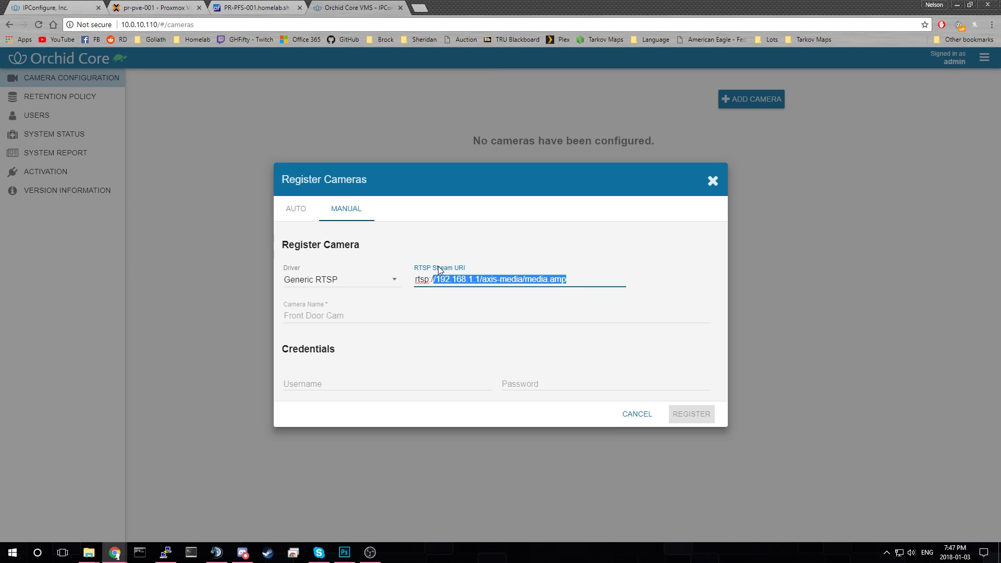
click(480, 268)
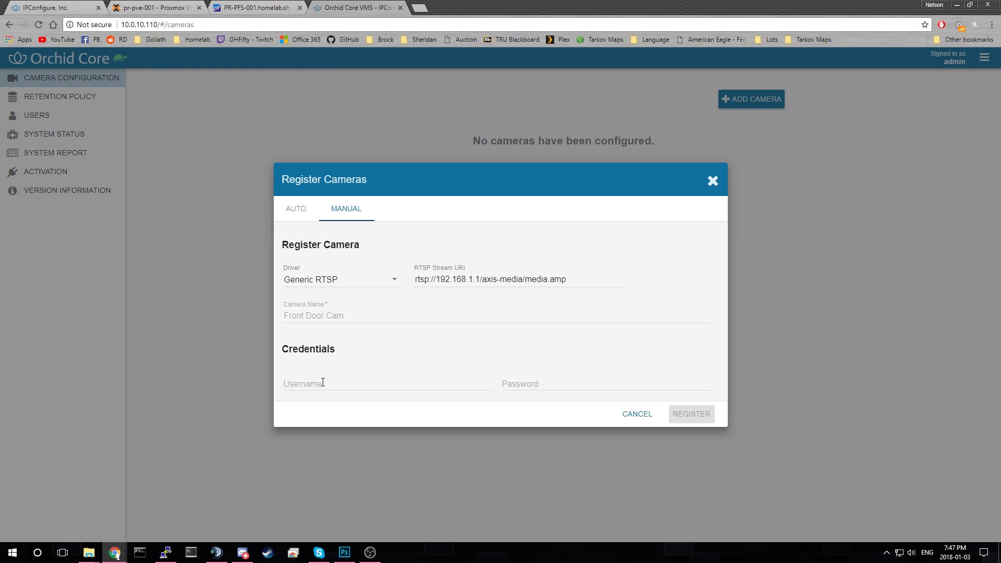
click(519, 380)
click(292, 209)
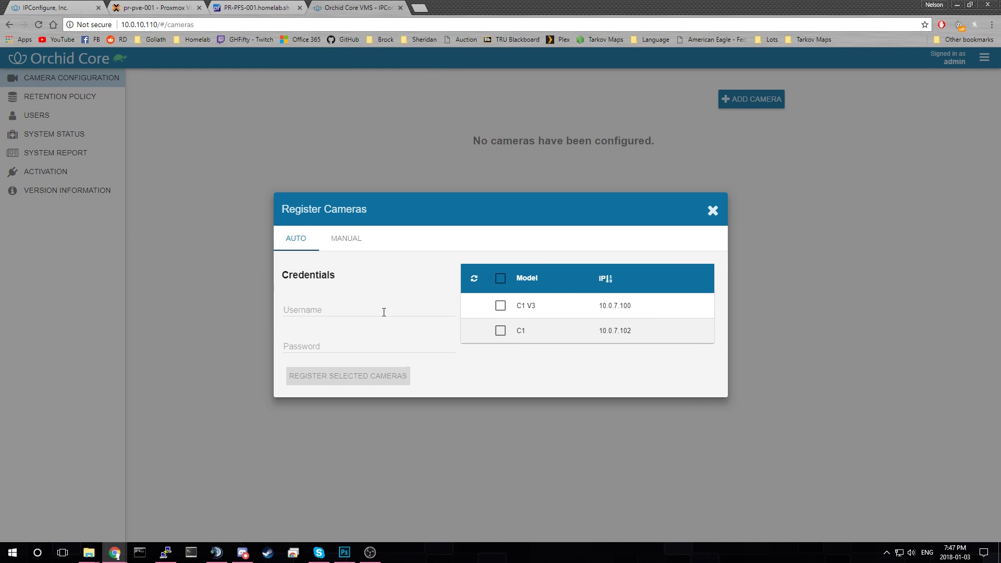
- Enter the camera login username for the discovered cameras, correcting a typo
click(360, 312)
text(nelsobn)
key(BackSpace)
text(n)
key(Tab)
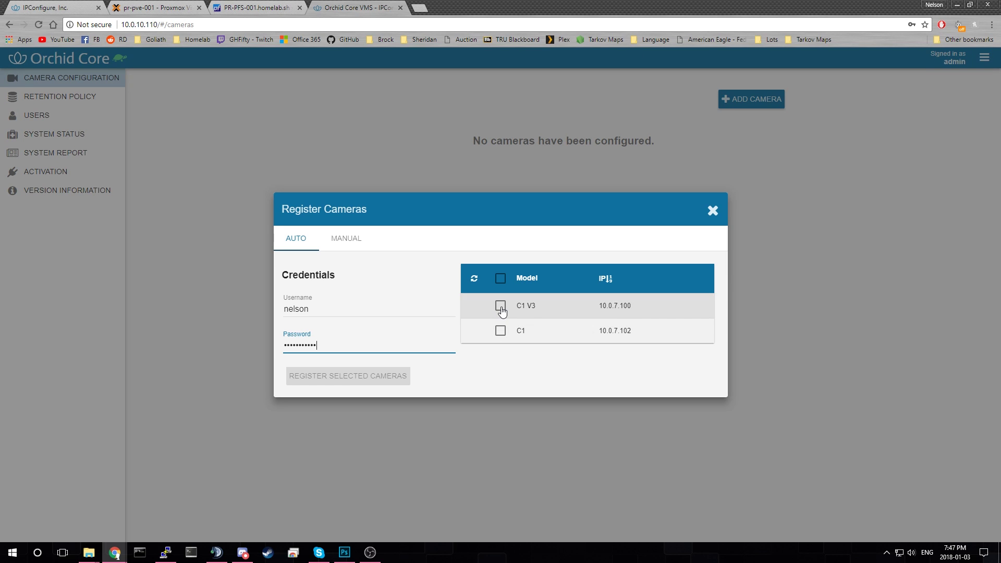
click(380, 307)
text(55)
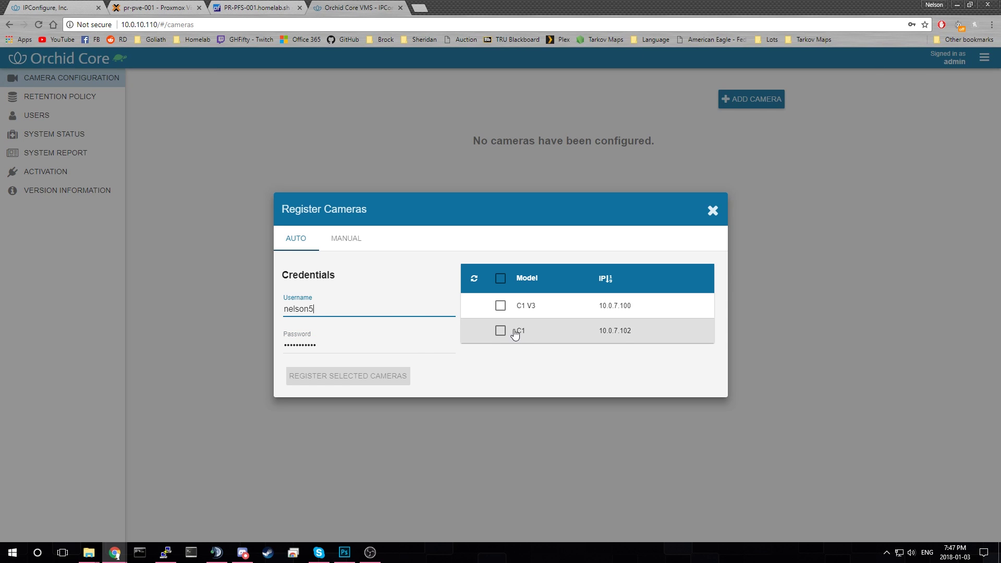
- Try registering the C1 camera; after the 500 error, trim the extra digits from the username
click(498, 332)
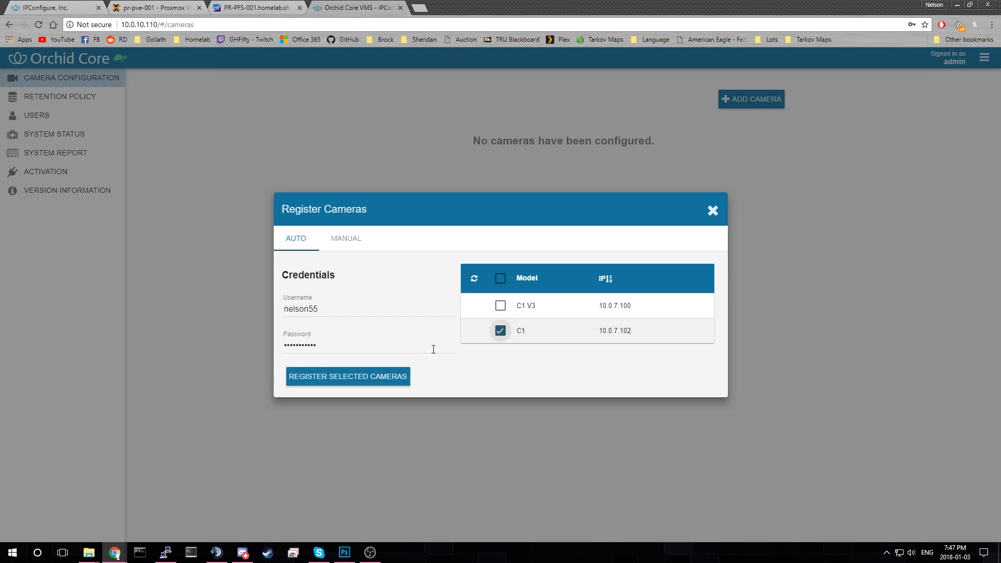
click(368, 386)
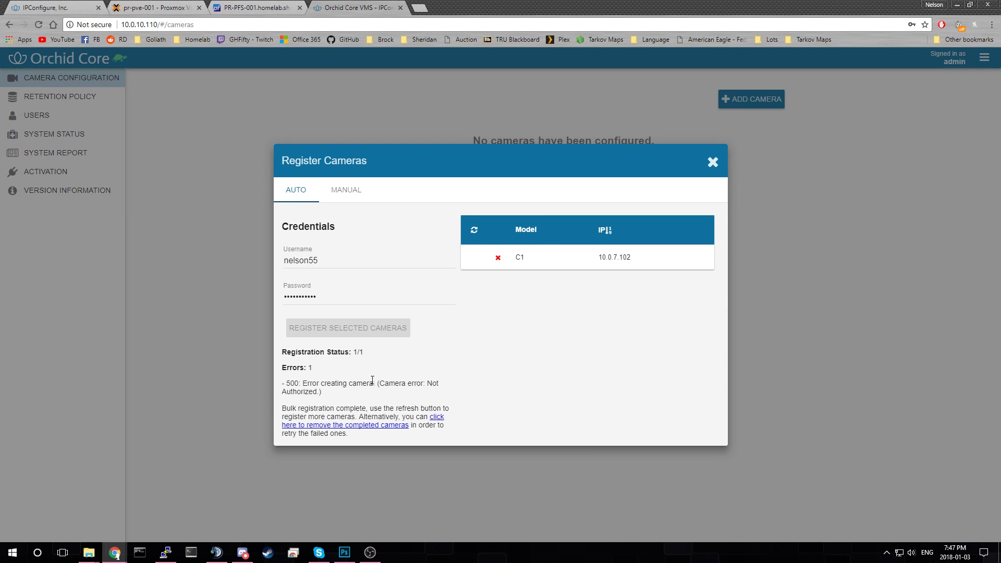
drag(293, 383, 352, 383)
click(344, 379)
click(339, 288)
click(338, 262)
key(BackSpace)
key(BackSpace)
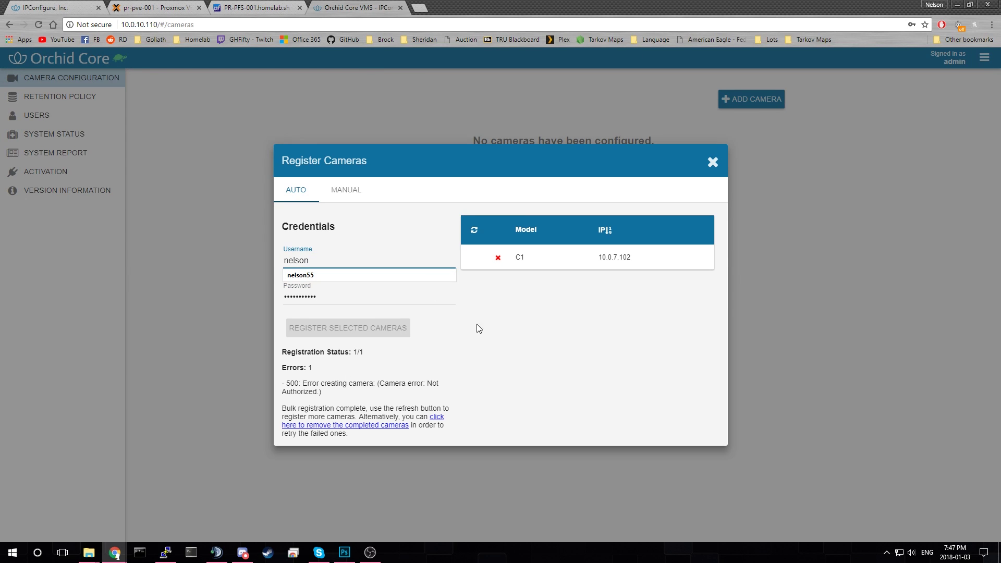
click(440, 314)
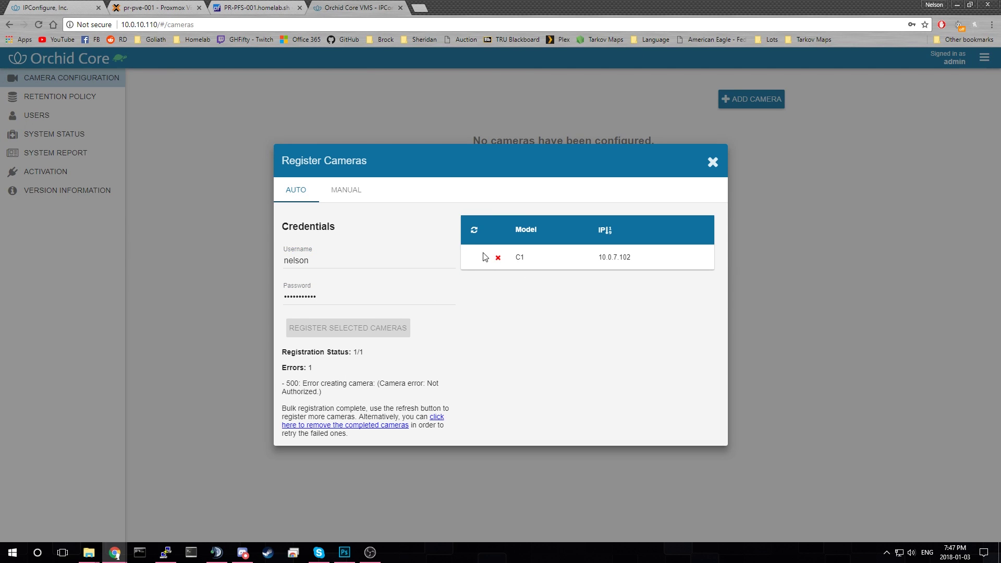
- Refresh the discovered camera list and retry registering C1
click(473, 232)
click(501, 333)
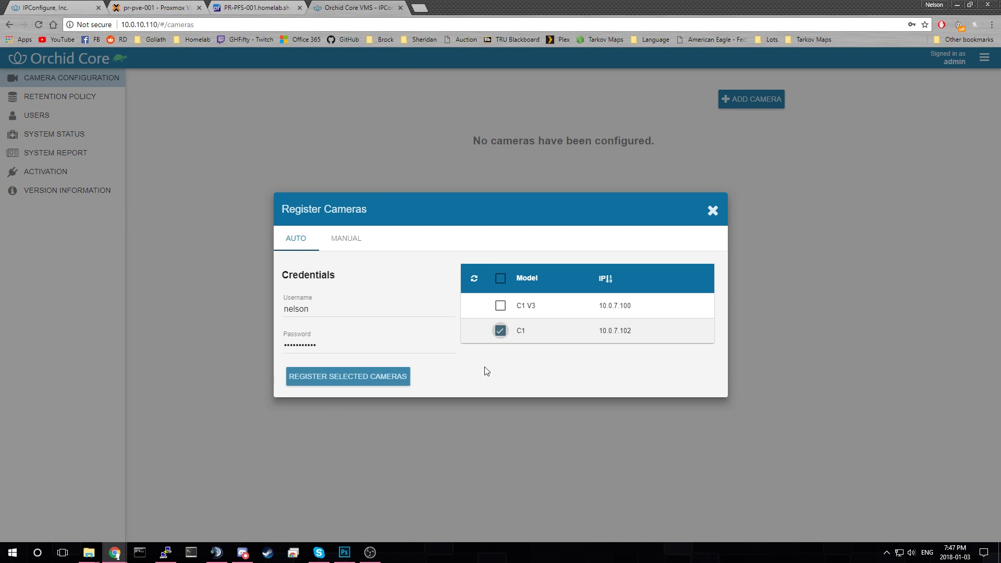
click(346, 378)
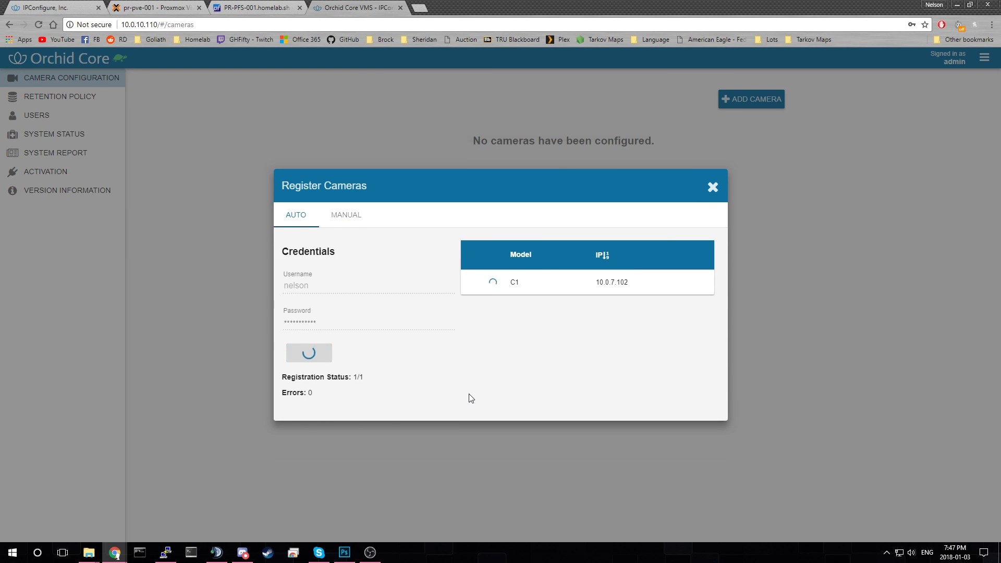
click(385, 302)
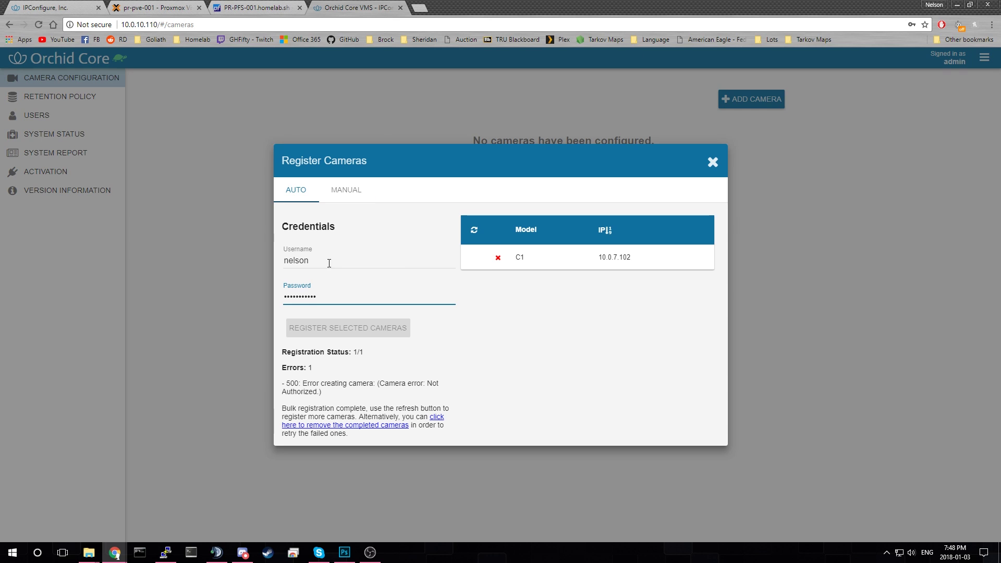
- Refresh again, try registering C1 V3, then switch to manual registration
click(474, 230)
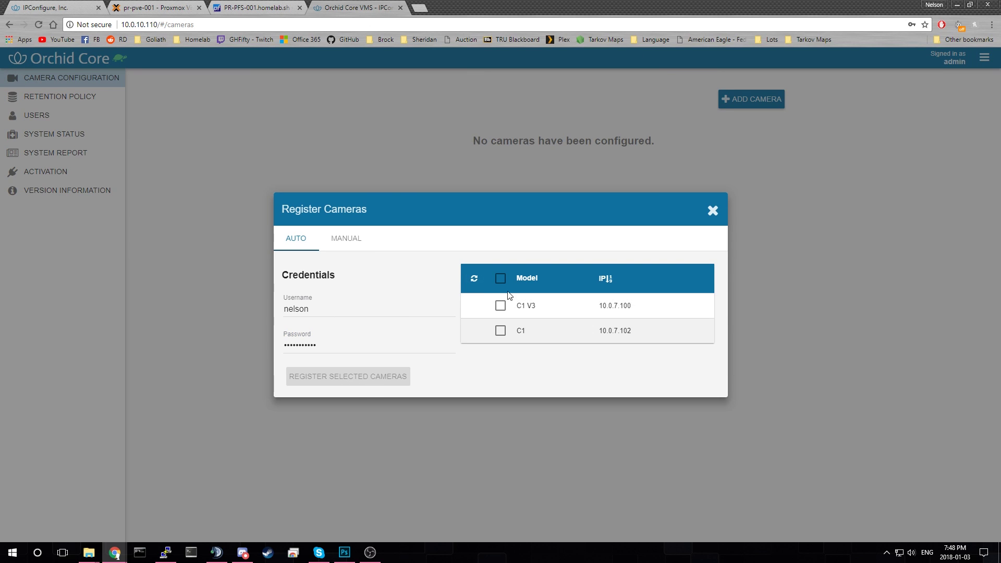
click(501, 306)
click(390, 376)
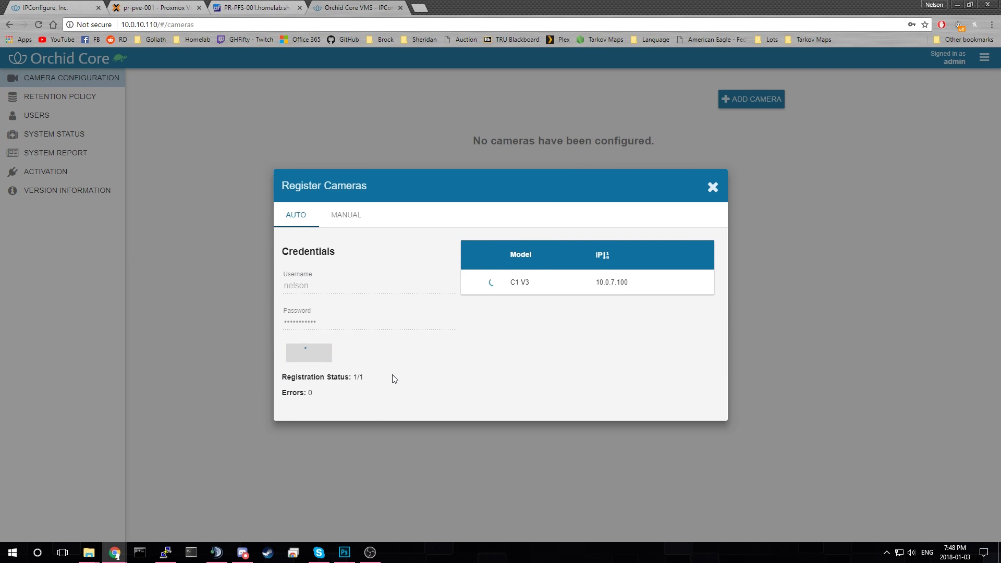
drag(384, 392, 353, 383)
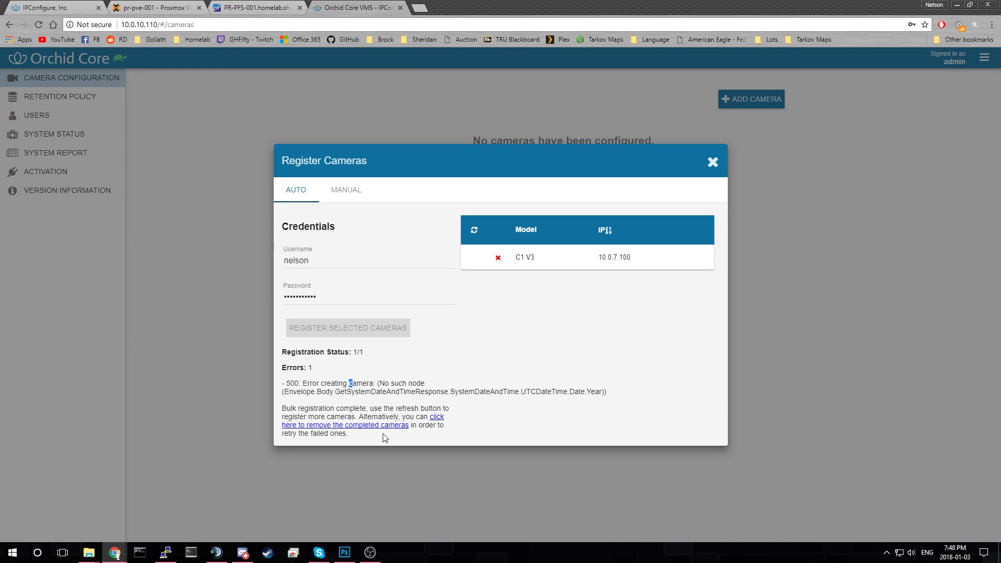
click(339, 204)
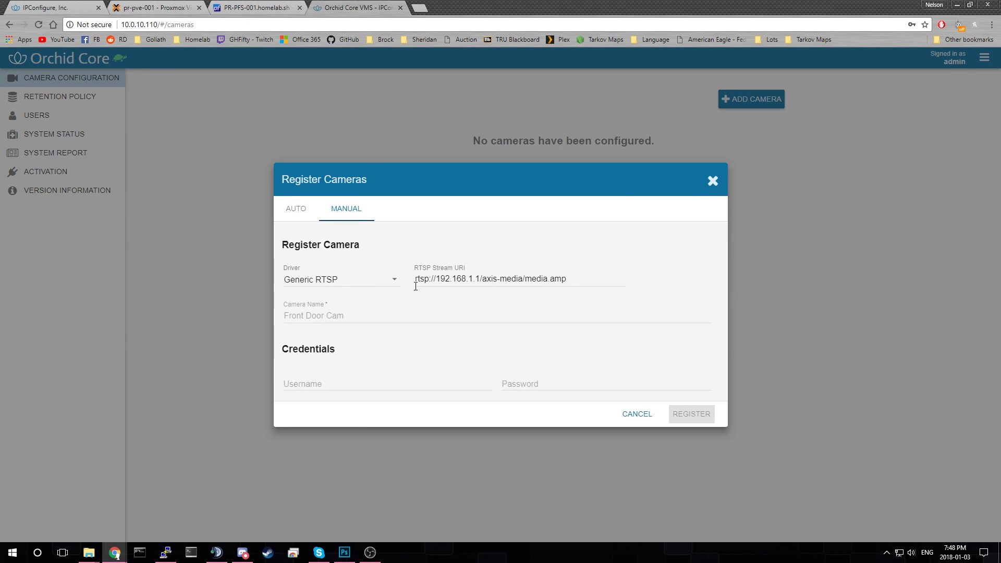
- Keep the Generic RTSP driver and paste rtsp://10.0.7.100/videoMain as the RTSP Stream URI
double_click(416, 285)
click(384, 281)
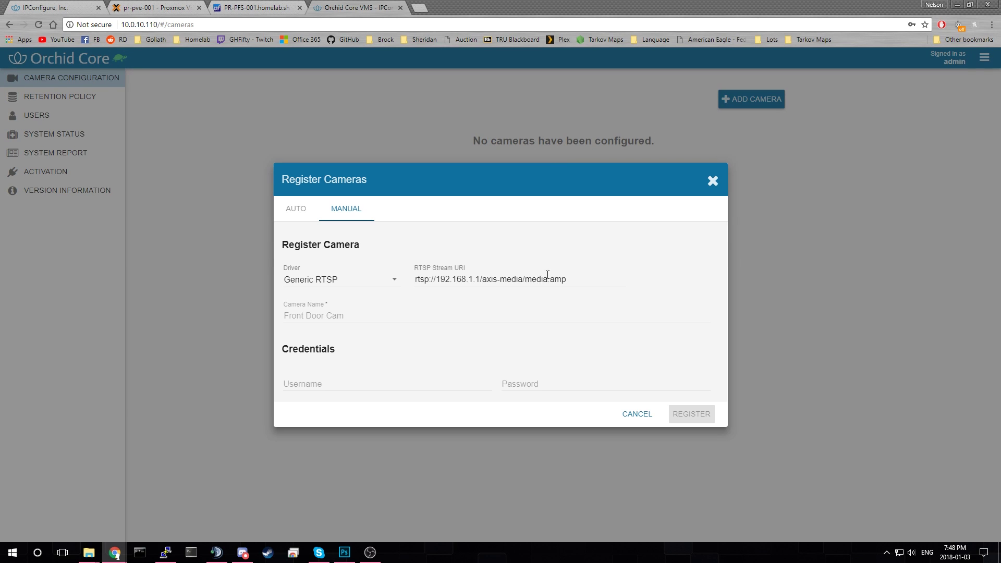
drag(566, 280, 296, 279)
text(rtsp://10.0.7.100/videoMain)
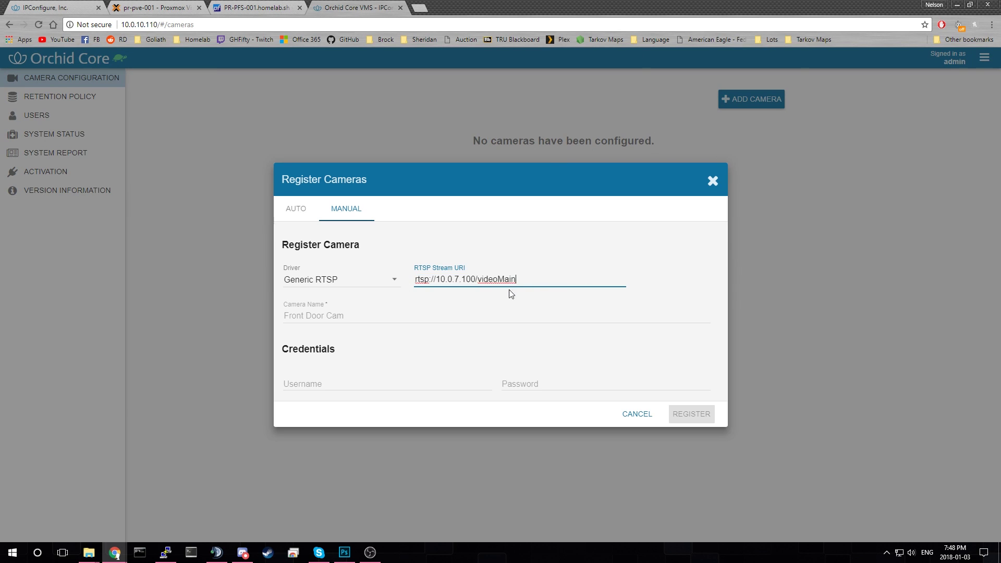
drag(473, 280, 546, 279)
click(471, 279)
click(499, 281)
- Name the camera Bedroom, enter its username and password, and register it
click(396, 318)
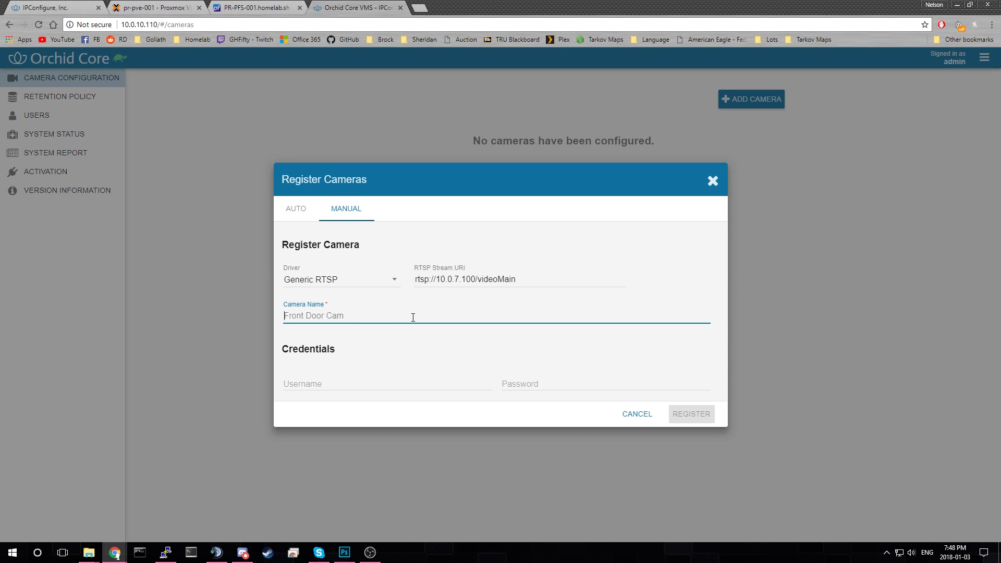
text(Be)
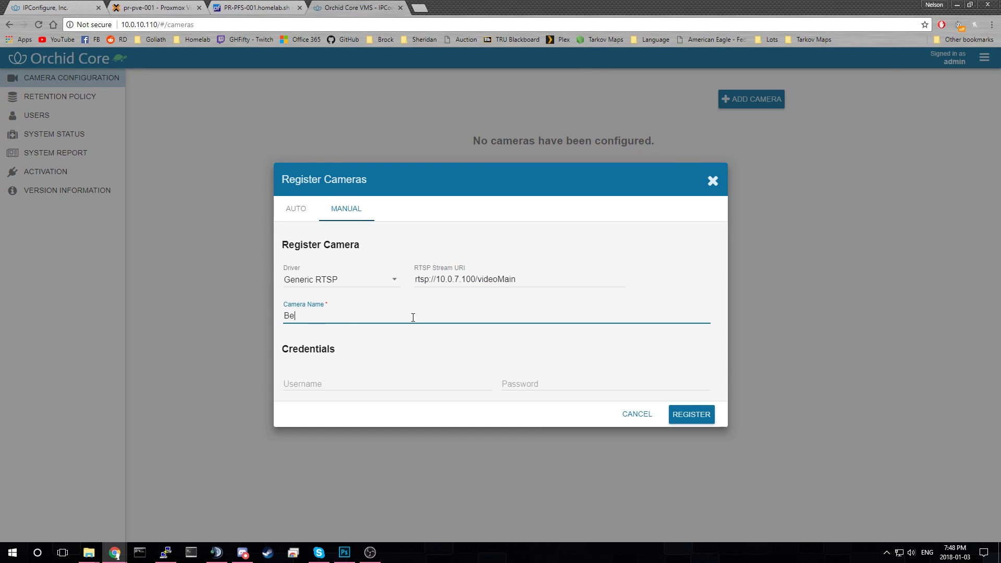
text(droom)
click(383, 379)
text(nelson)
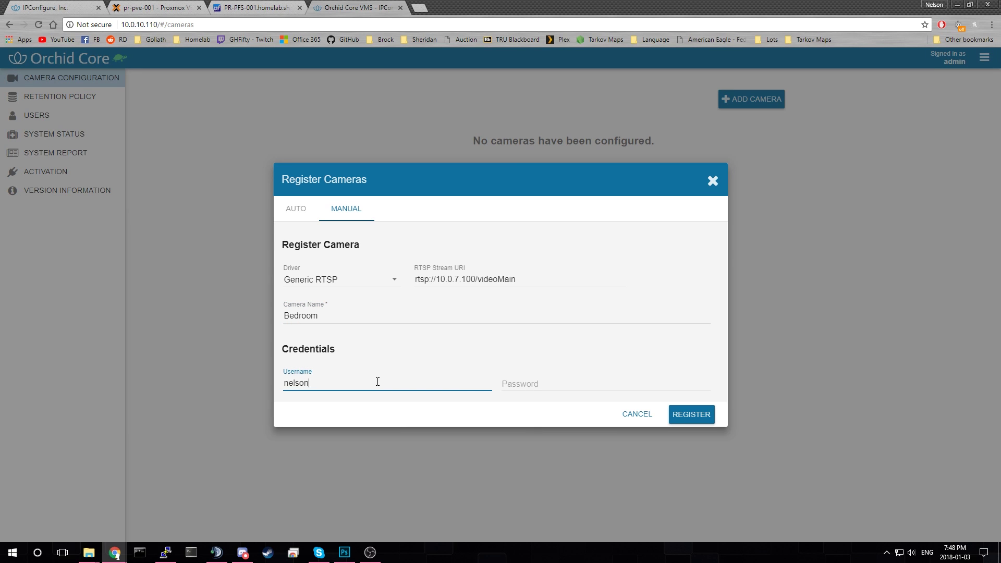
key(Tab)
text(•••)
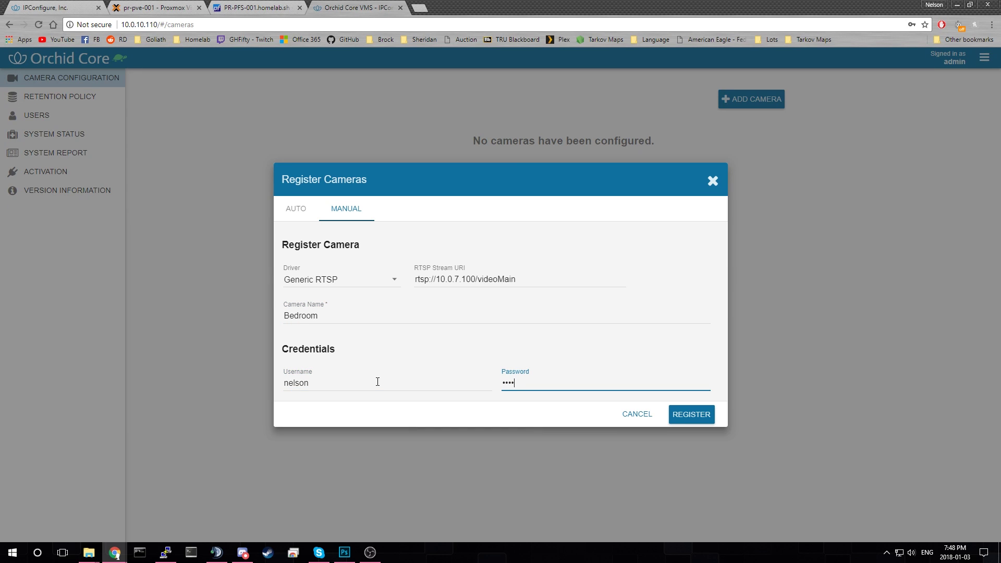
text(••••••••)
click(686, 419)
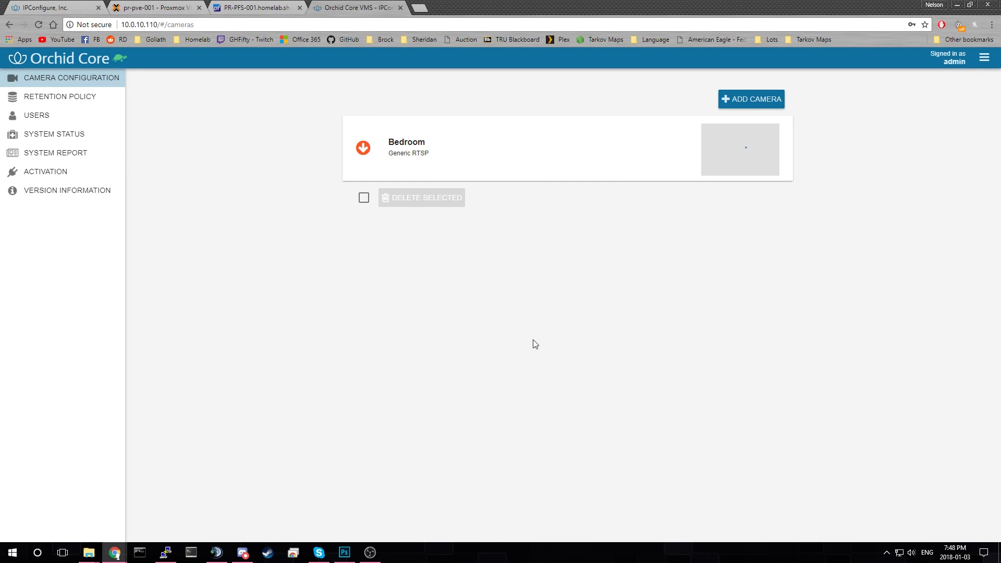
- Expand the Bedroom camera card to view its running stream and Stream_0 recording settings
click(532, 156)
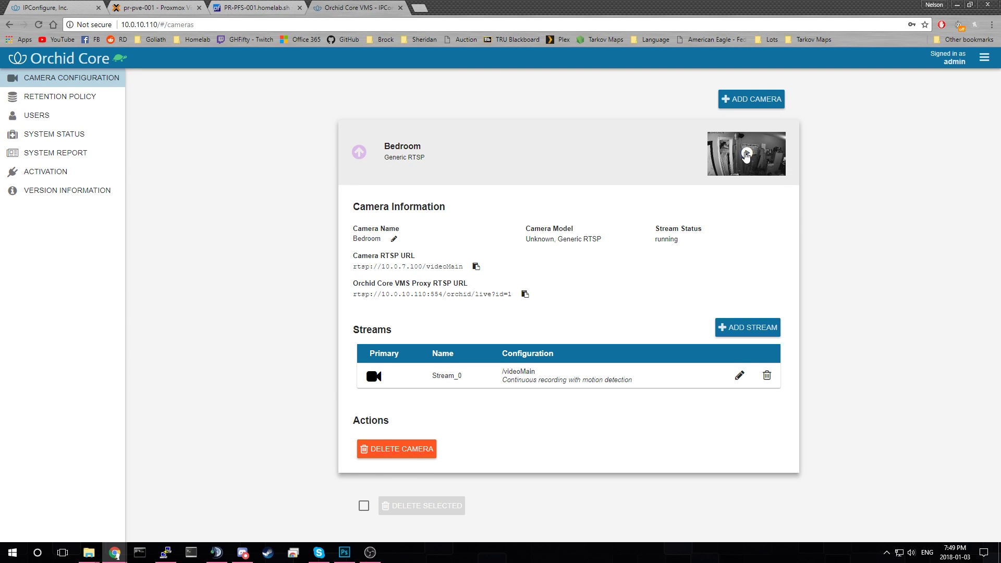
- Add a manual Generic RTSP camera with stream URI rtsp://10.0.7.102/videoMain
click(746, 101)
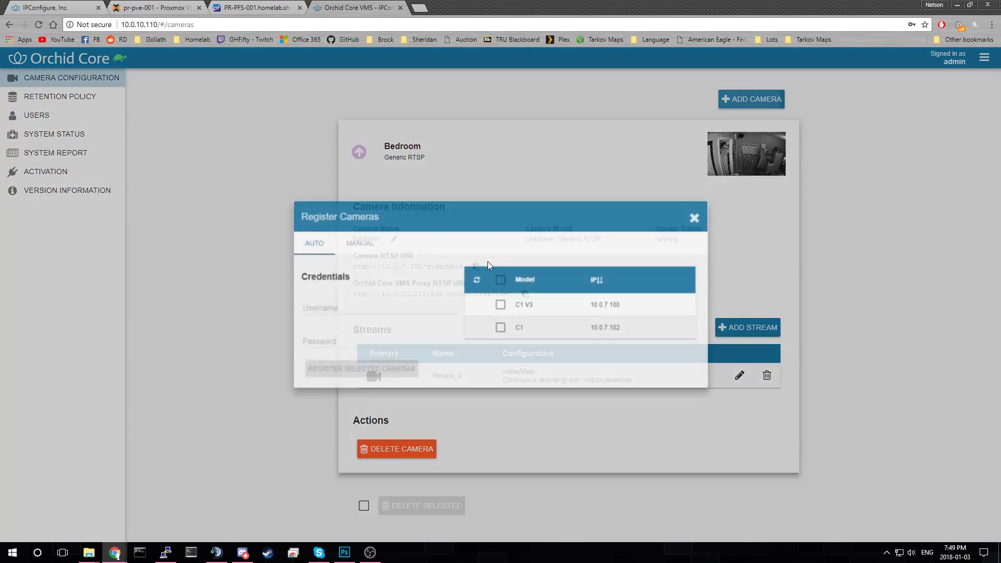
click(347, 231)
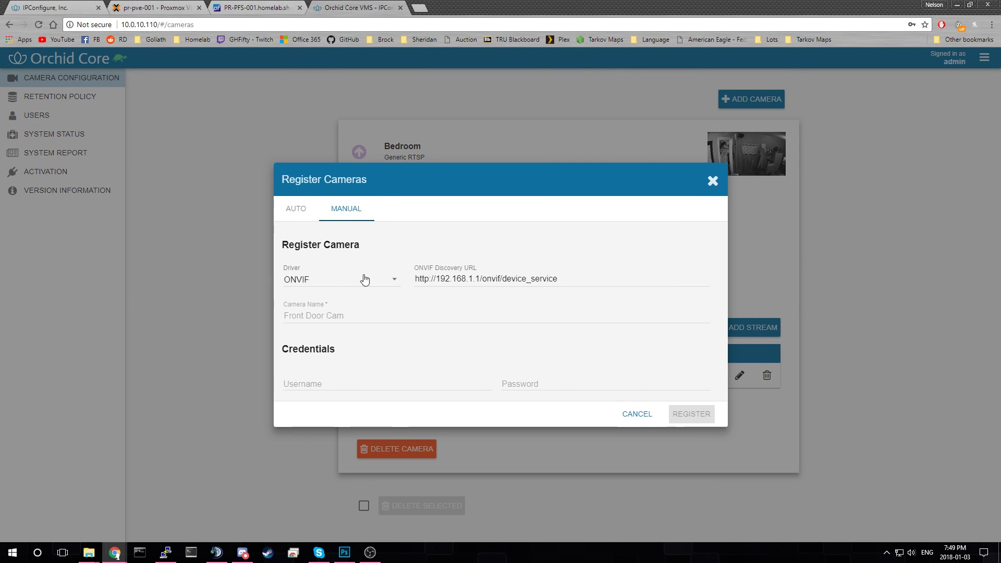
click(365, 280)
click(375, 308)
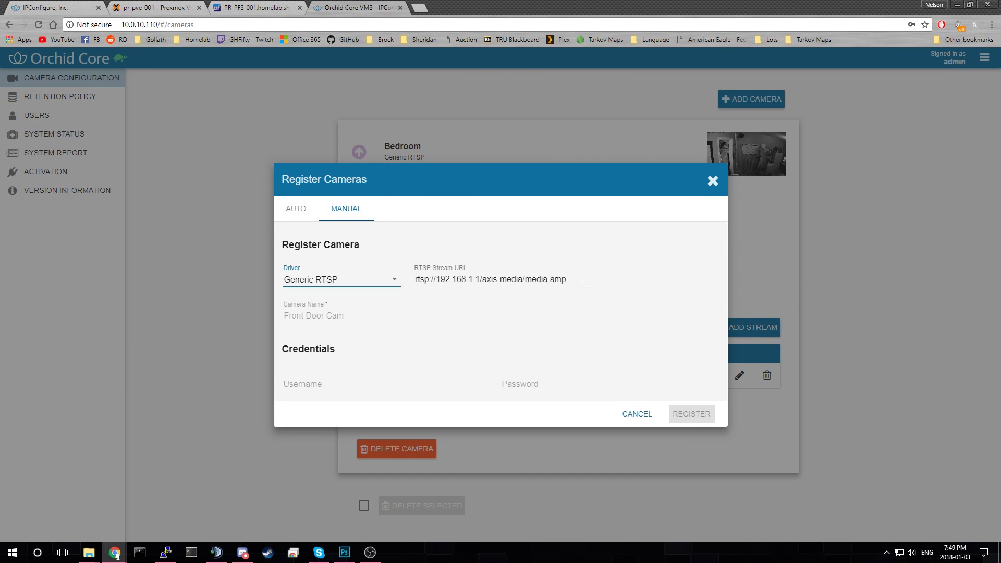
drag(584, 284, 348, 289)
text(rtsp://10.0.7.100/videoMain)
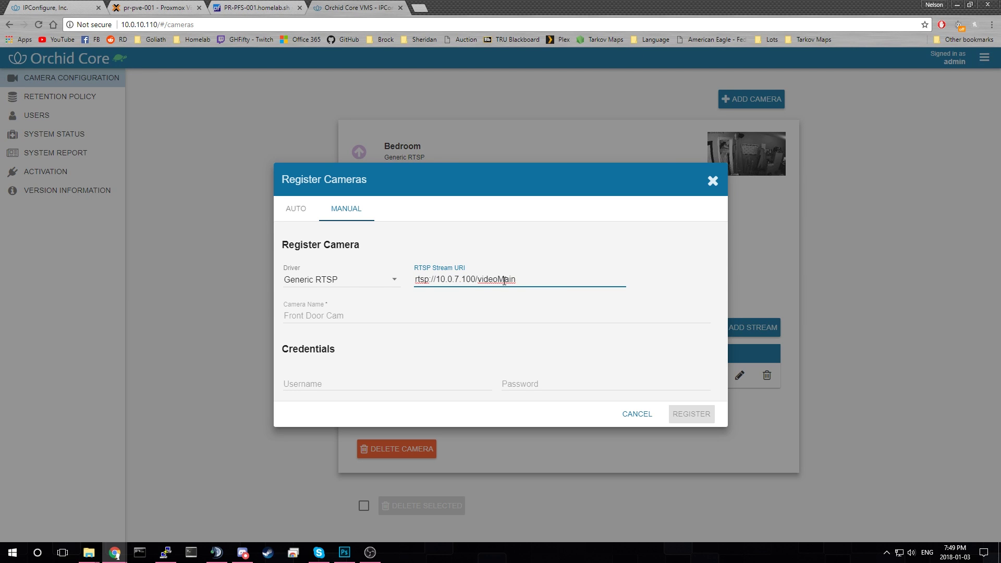
- Name it Closet, enter its username and password, and register it
click(333, 316)
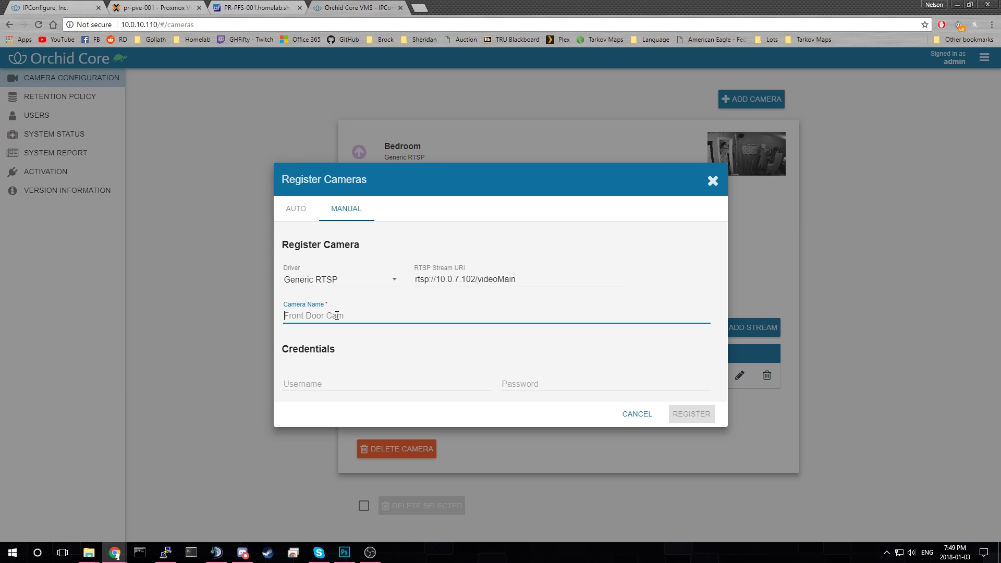
text(Closet)
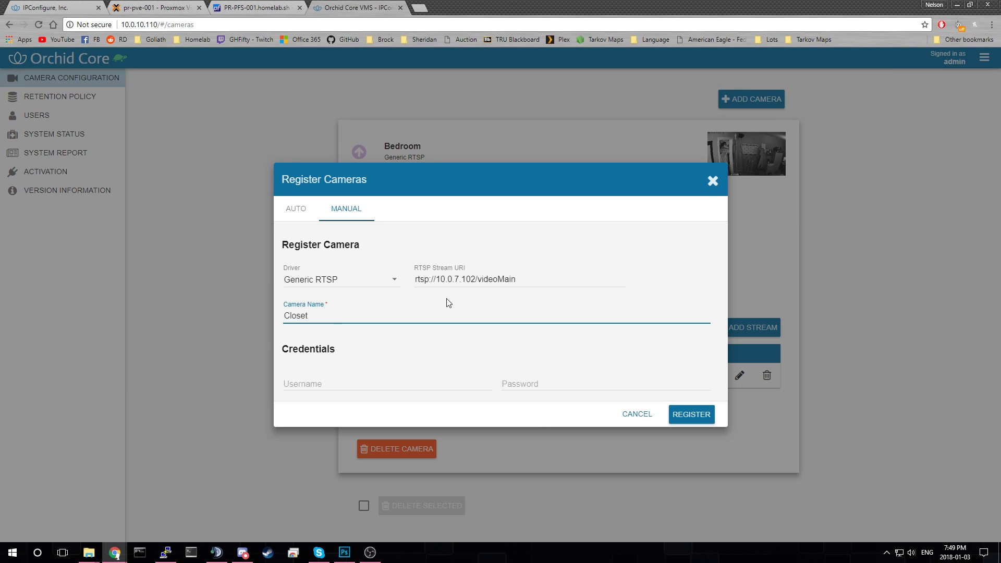
click(363, 388)
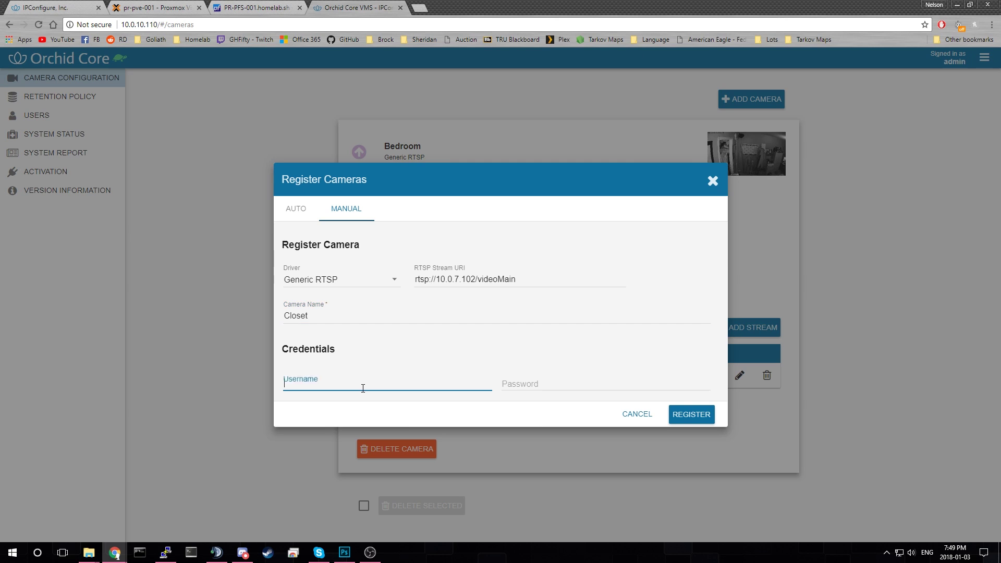
key(Tab)
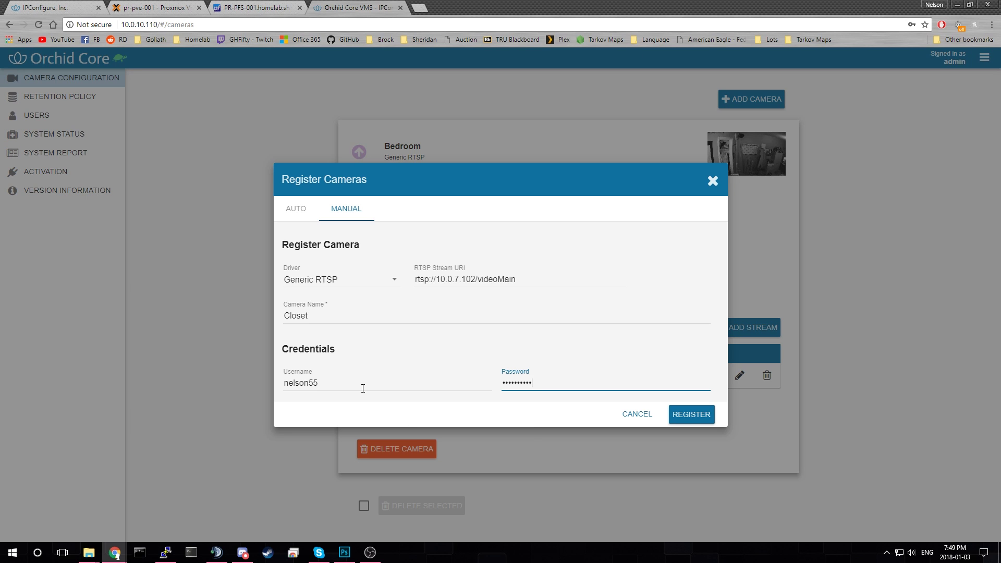
click(687, 415)
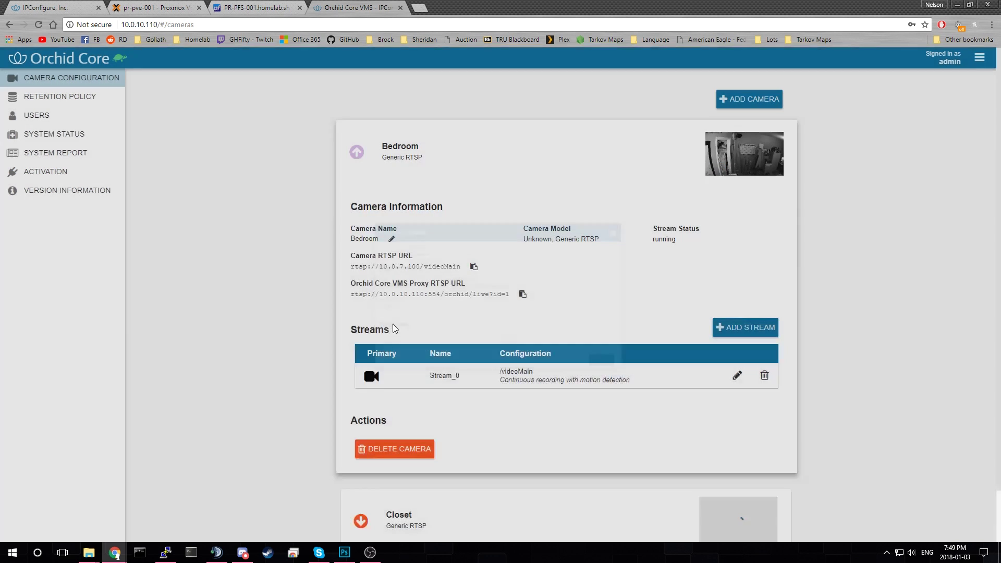
- Collapse the Bedroom card so Bedroom and Closet both list, then open the live stage
scroll(384, 326, down, 2)
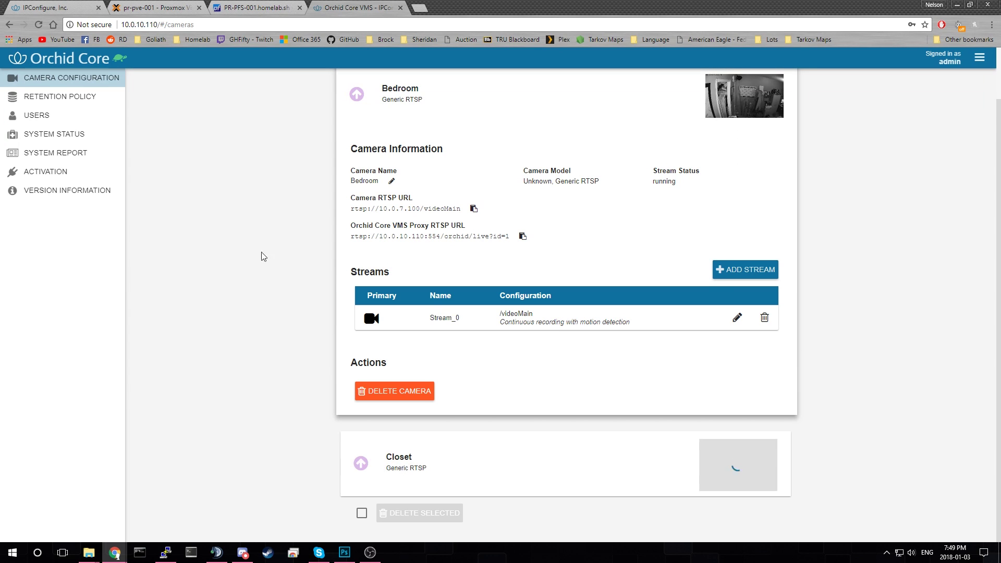
scroll(418, 147, up, 1)
click(386, 147)
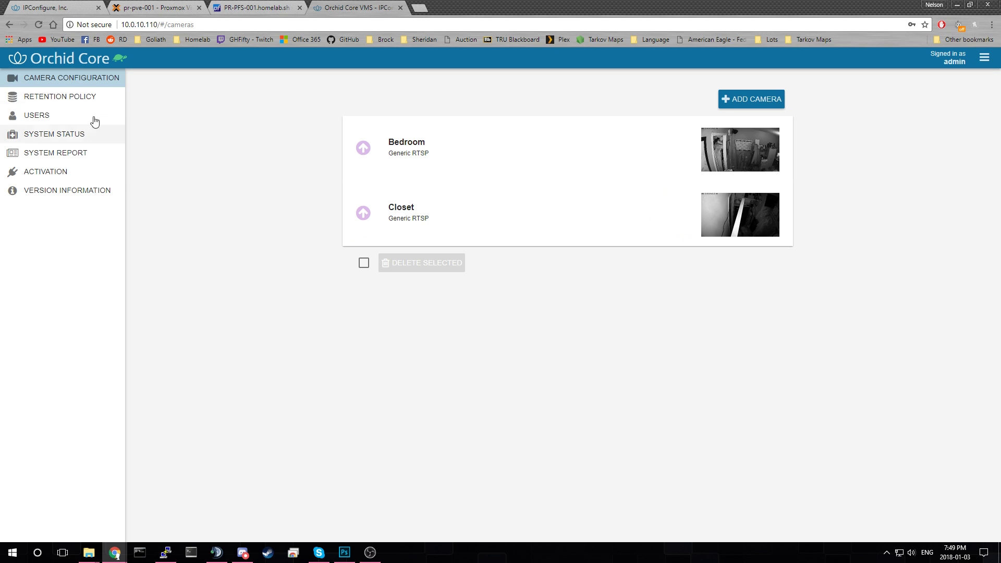
click(69, 60)
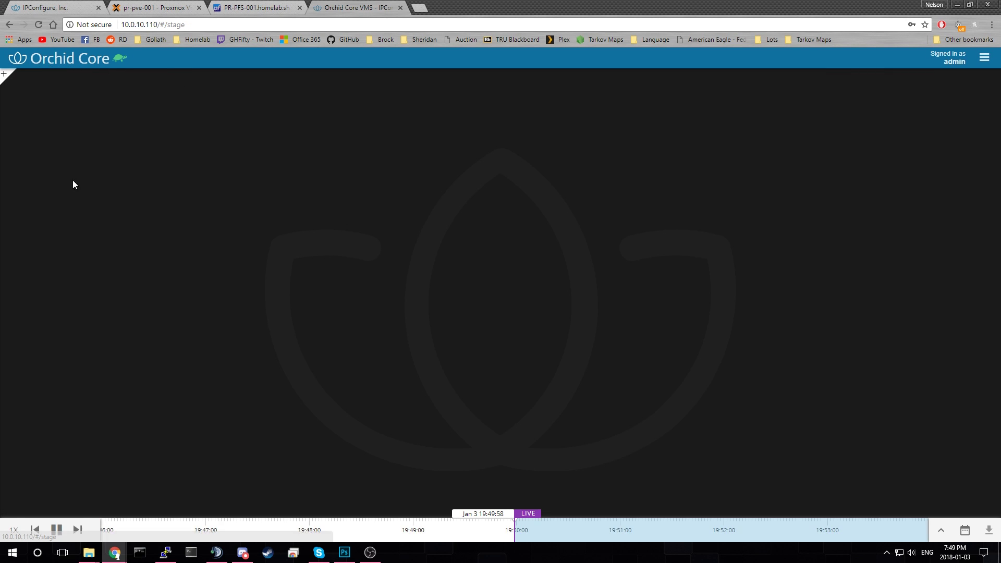
- Place Bedroom and Closet side by side on the stage and hide the camera list
click(5, 76)
click(23, 183)
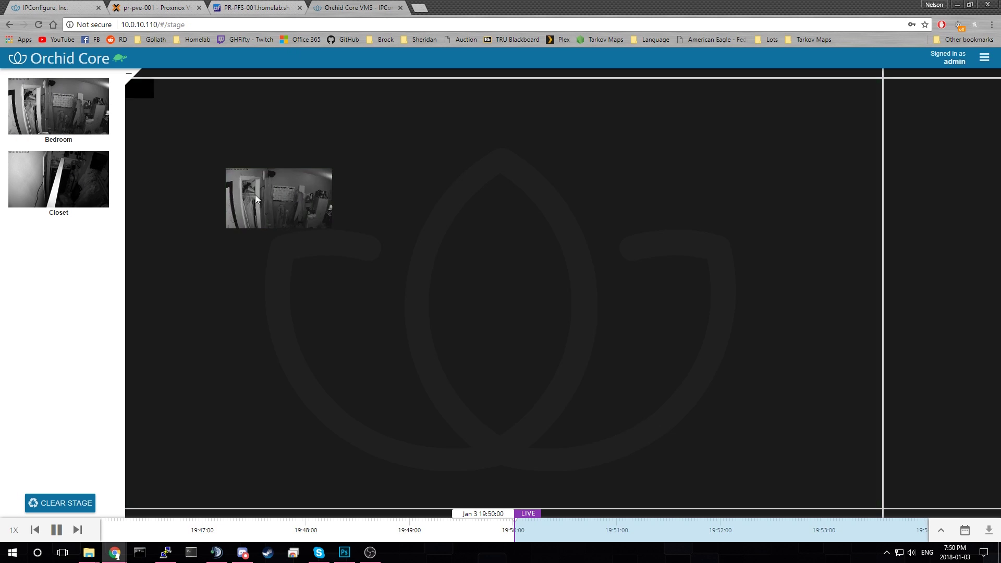
drag(23, 183, 923, 240)
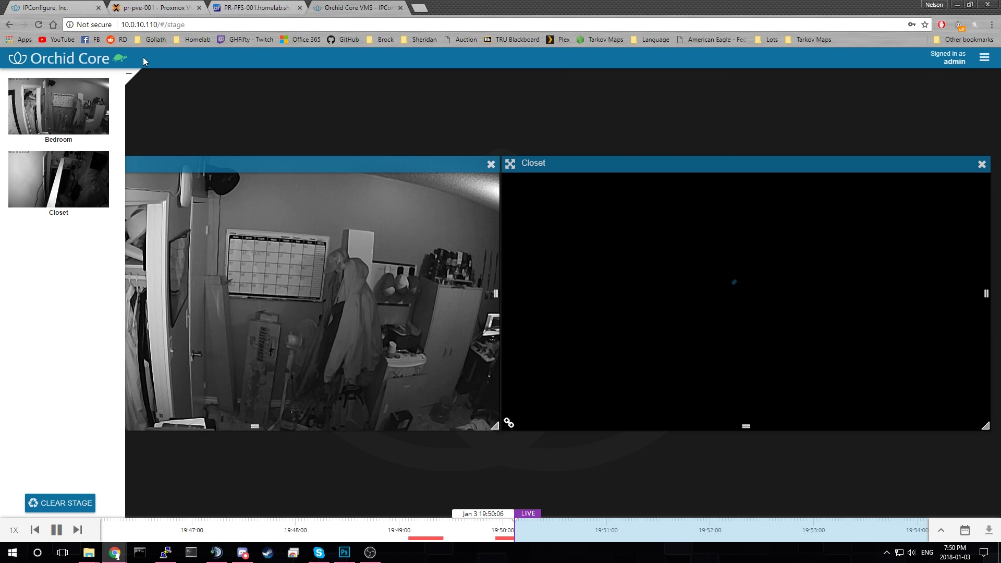
click(129, 77)
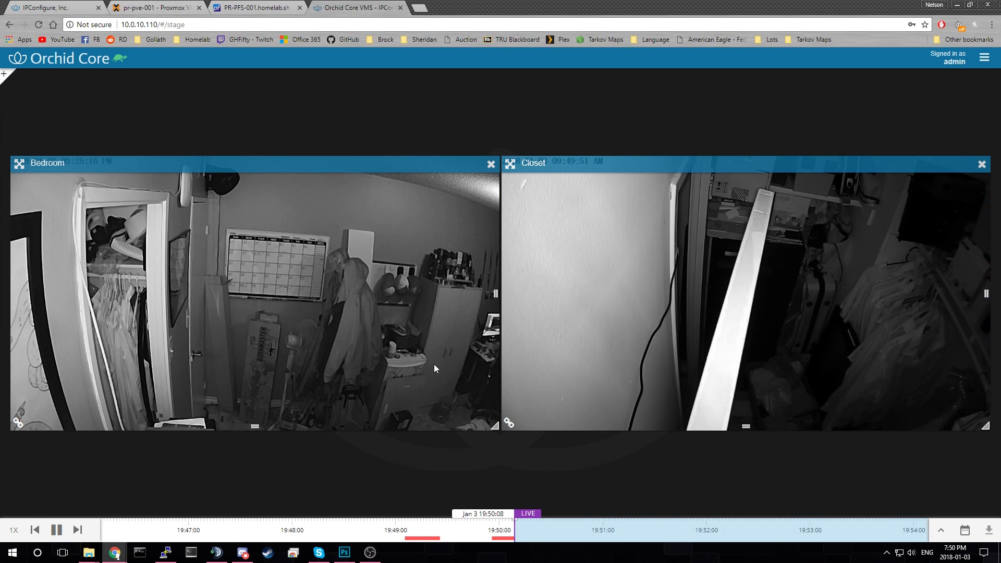
- Zoom and pan the Bedroom tile, then rewind playback to 19:49:57 on Jan 3
scroll(492, 342, up, 5)
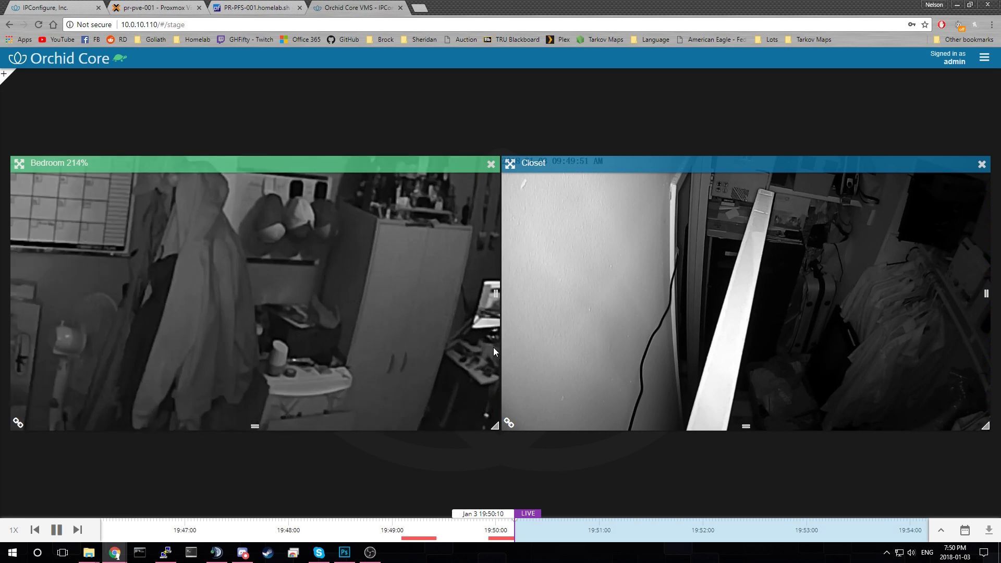
drag(419, 336, 346, 358)
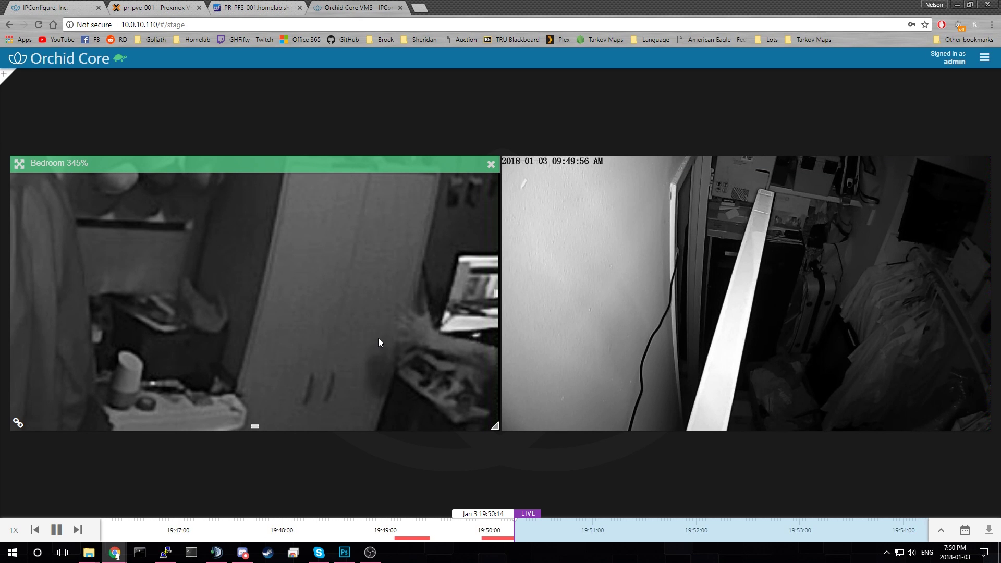
scroll(392, 337, down, 1)
drag(392, 337, 421, 337)
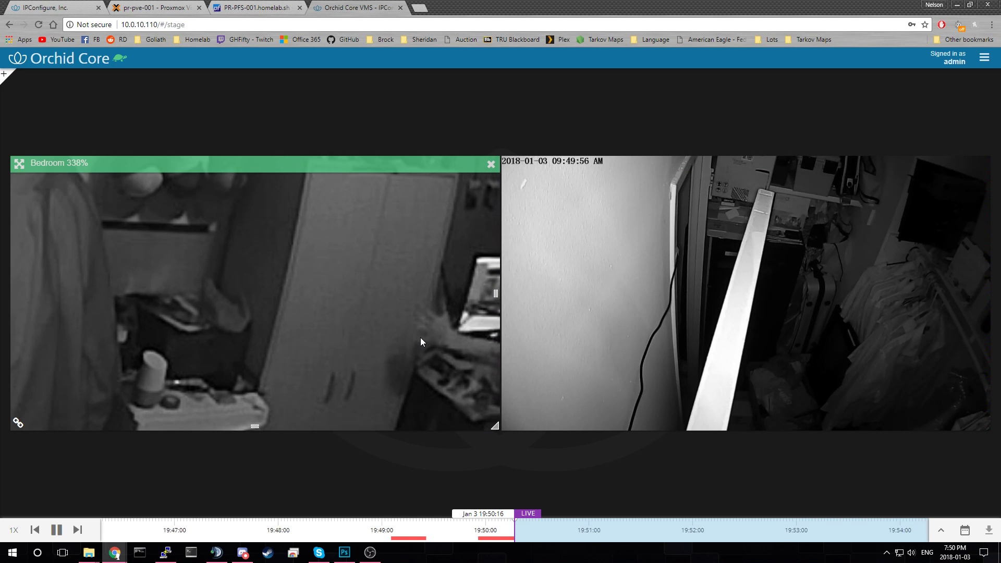
scroll(420, 337, down, 5)
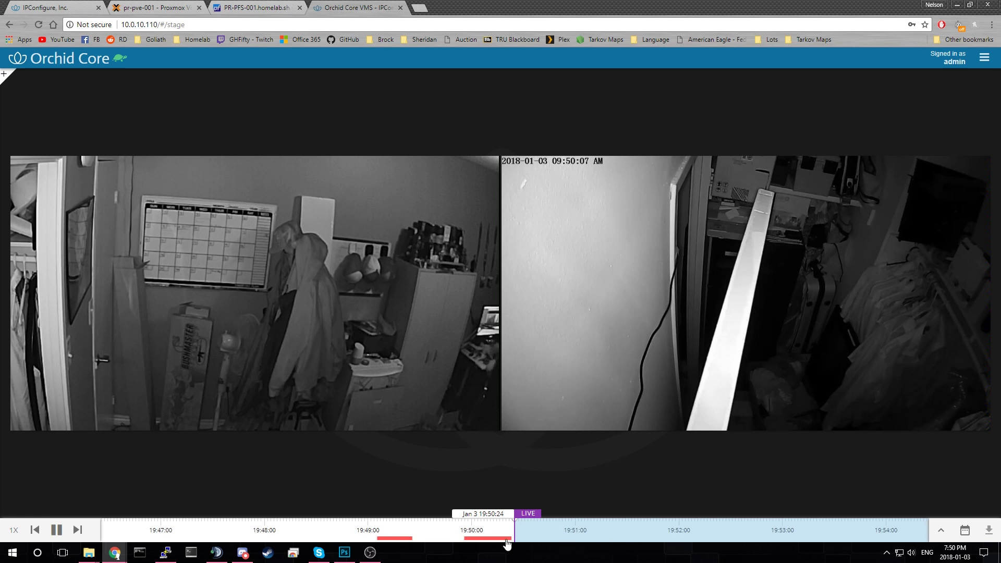
click(461, 535)
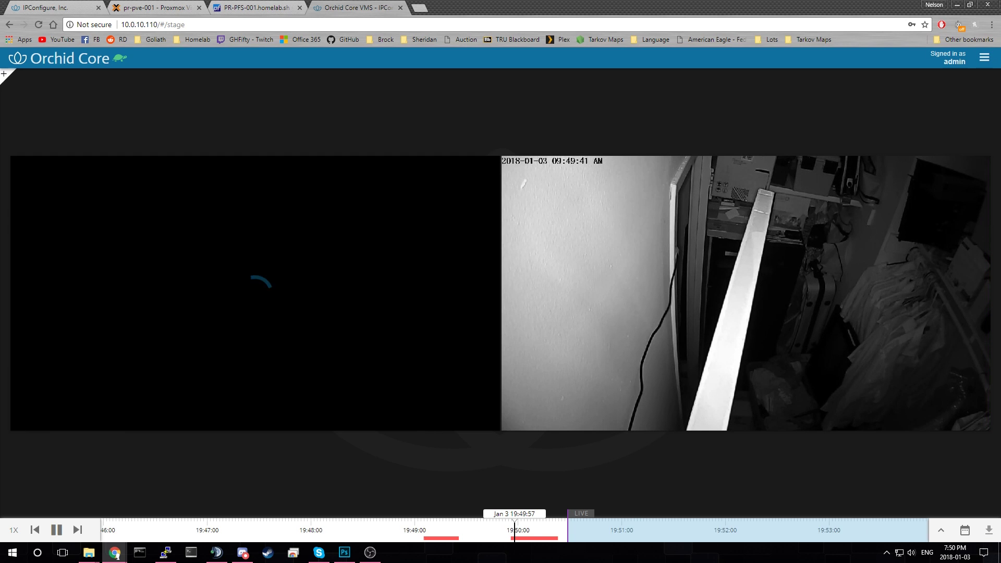
- Zoom into the recorded Bedroom footage, zoom back out, and reopen the camera sidebar
scroll(484, 351, up, 5)
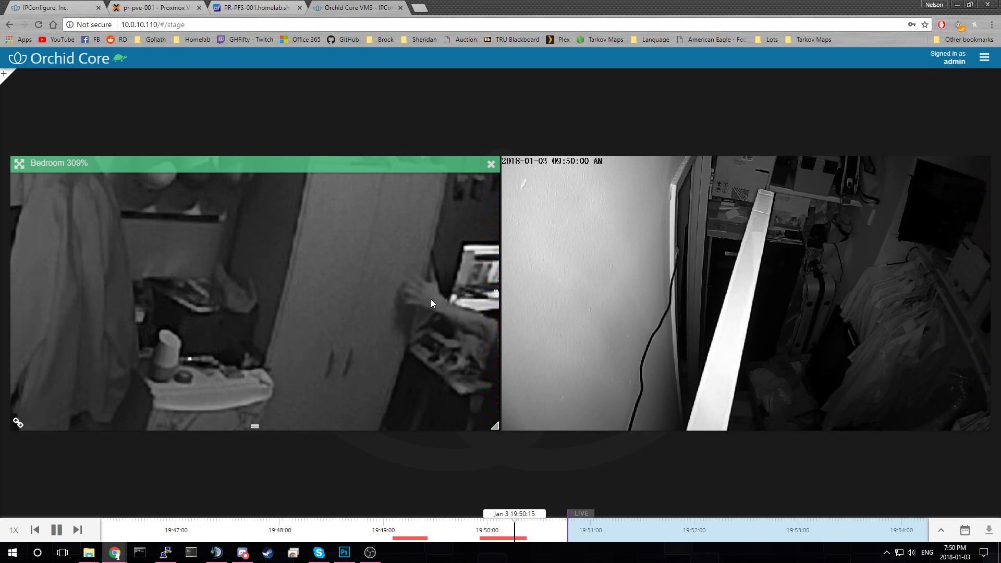
scroll(431, 299, down, 5)
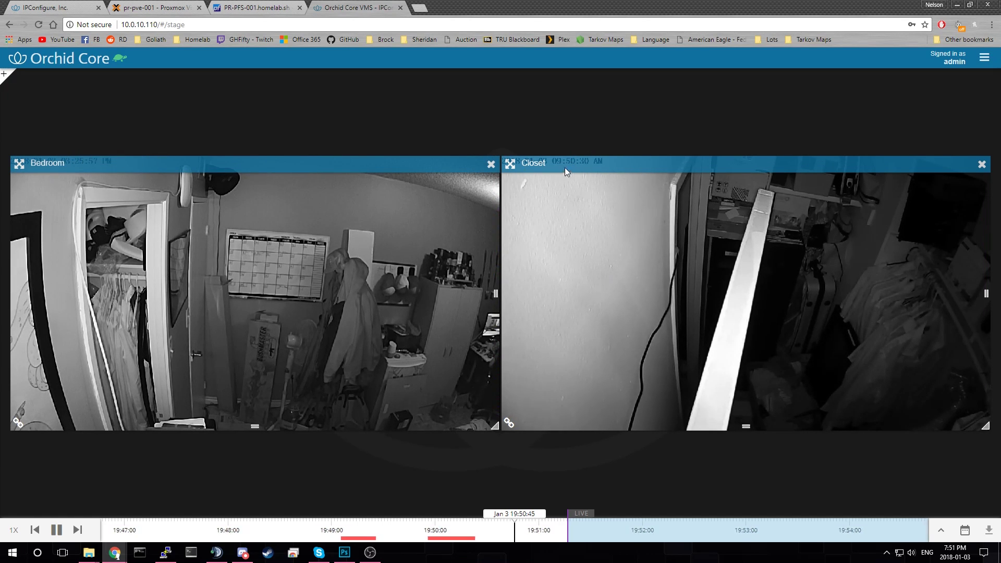
click(4, 74)
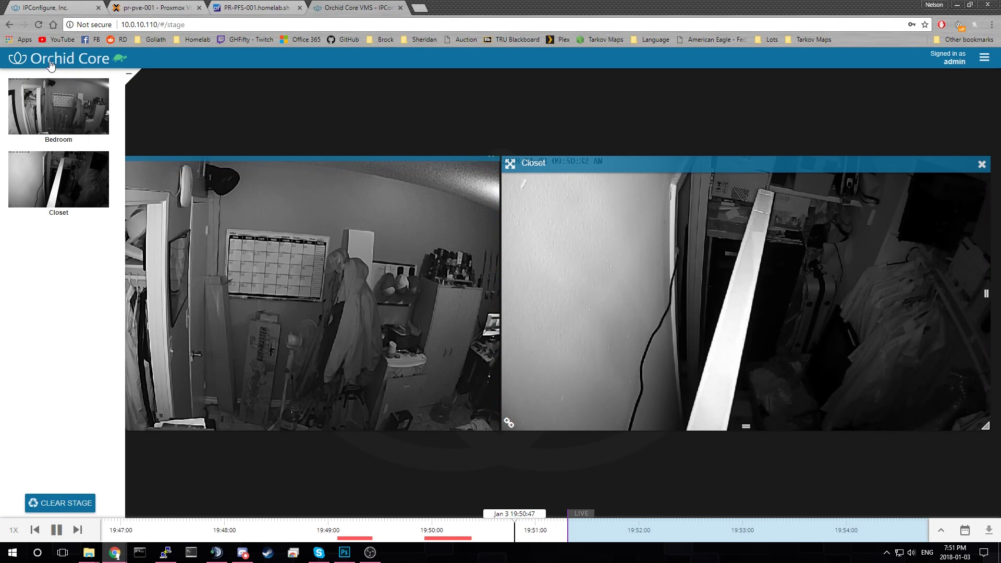
- Visit System Status, then System Report, and finish on the Retention Policy page
click(984, 58)
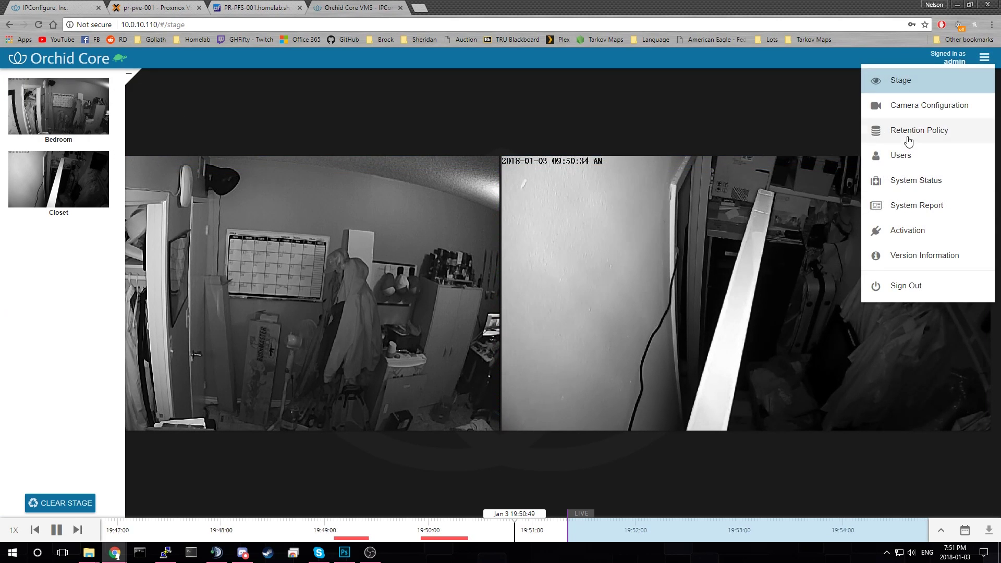
click(916, 179)
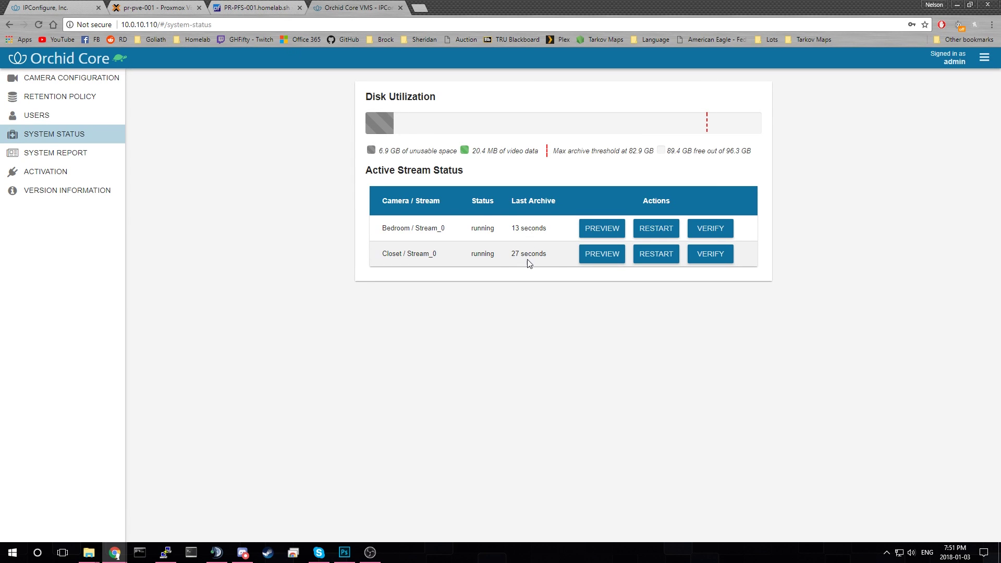
click(988, 62)
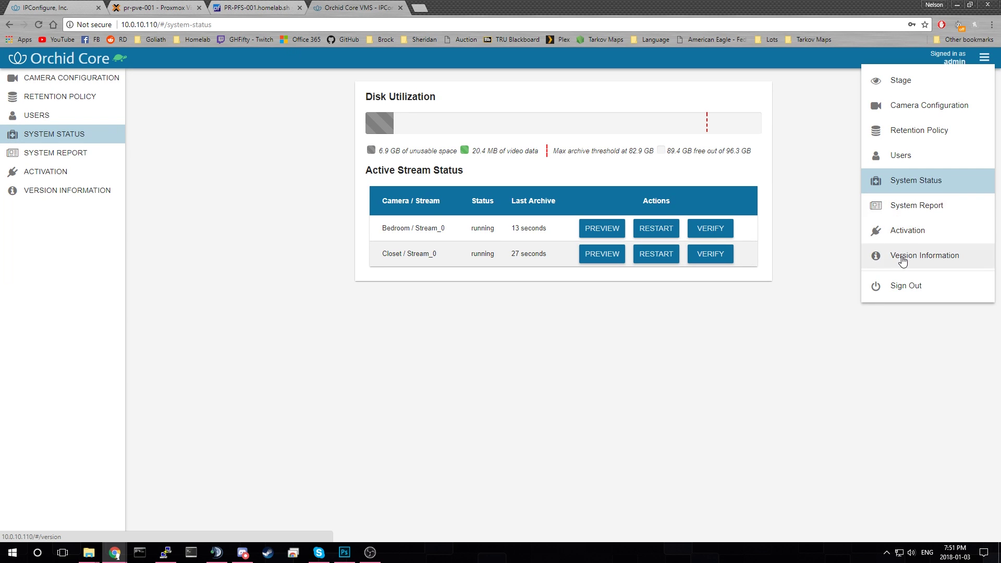
click(919, 214)
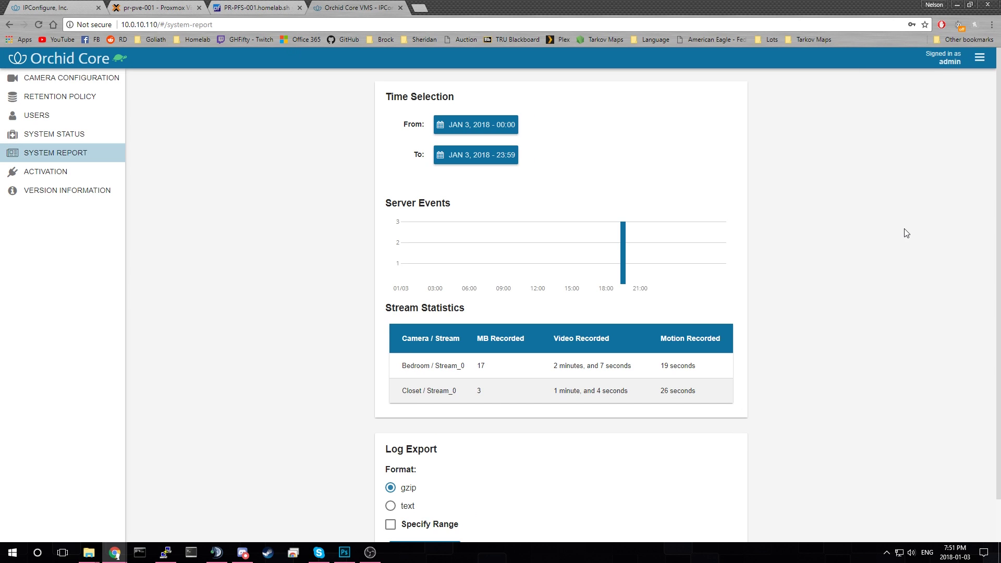
click(980, 58)
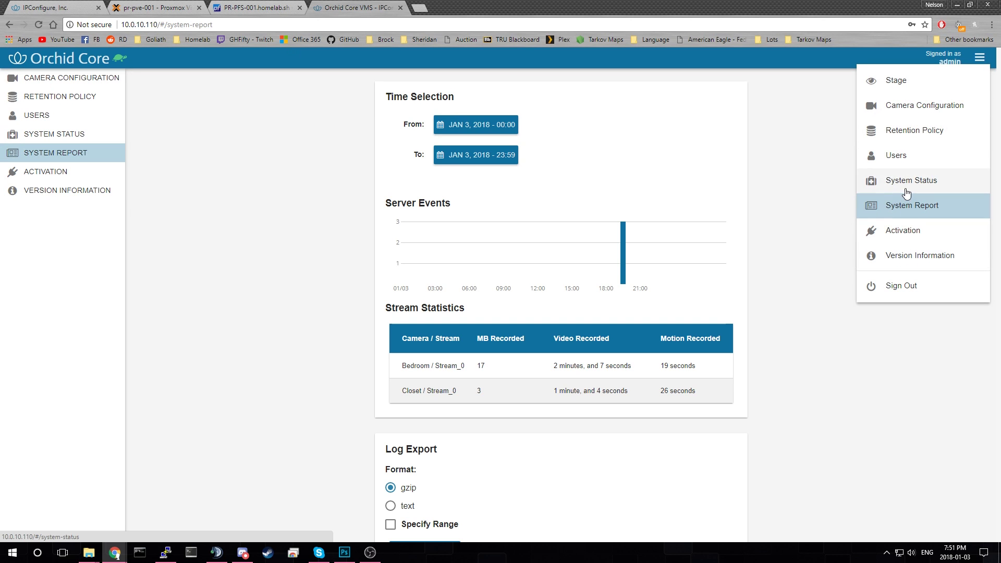
click(898, 136)
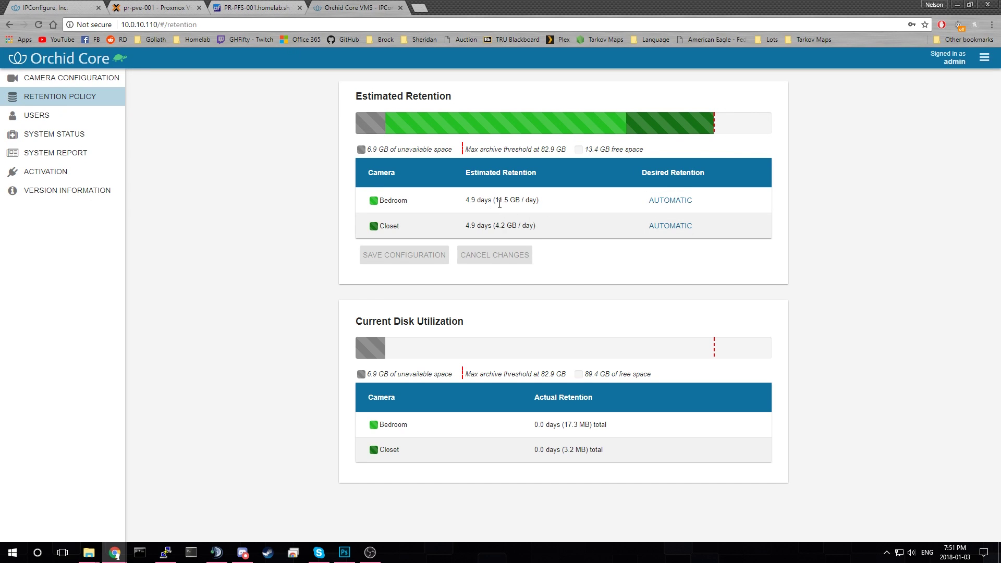
- Examine the Bedroom storage and 4.9-day retention estimates
drag(496, 202, 549, 205)
triple_click(524, 200)
click(494, 201)
drag(461, 202, 552, 204)
drag(557, 150, 545, 150)
click(566, 152)
drag(465, 201, 498, 202)
click(503, 218)
- Set custom retention of 4.8 days for Bedroom and 5 for Closet, save, and return to Camera Configuration
click(671, 200)
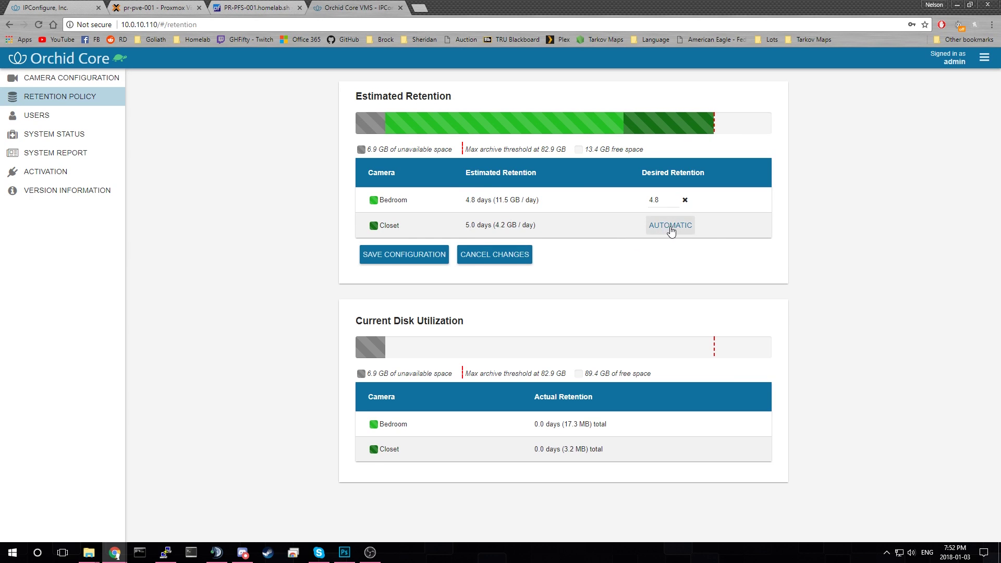
click(670, 226)
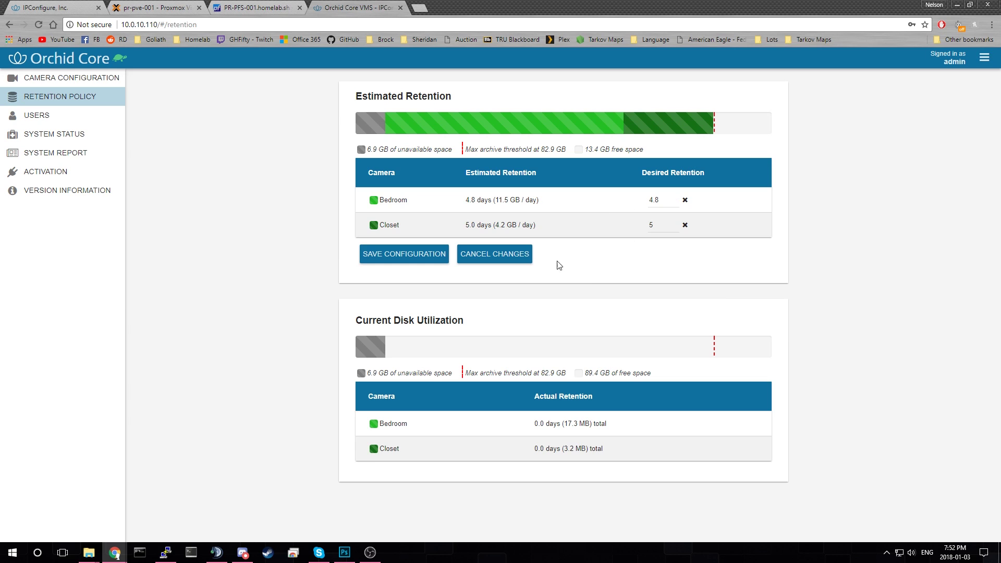
click(418, 261)
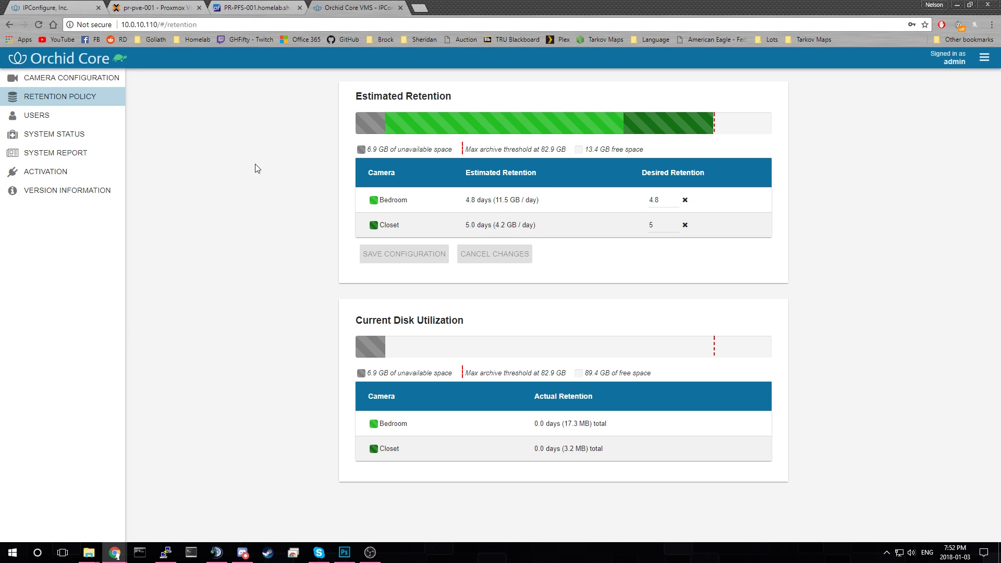
click(63, 77)
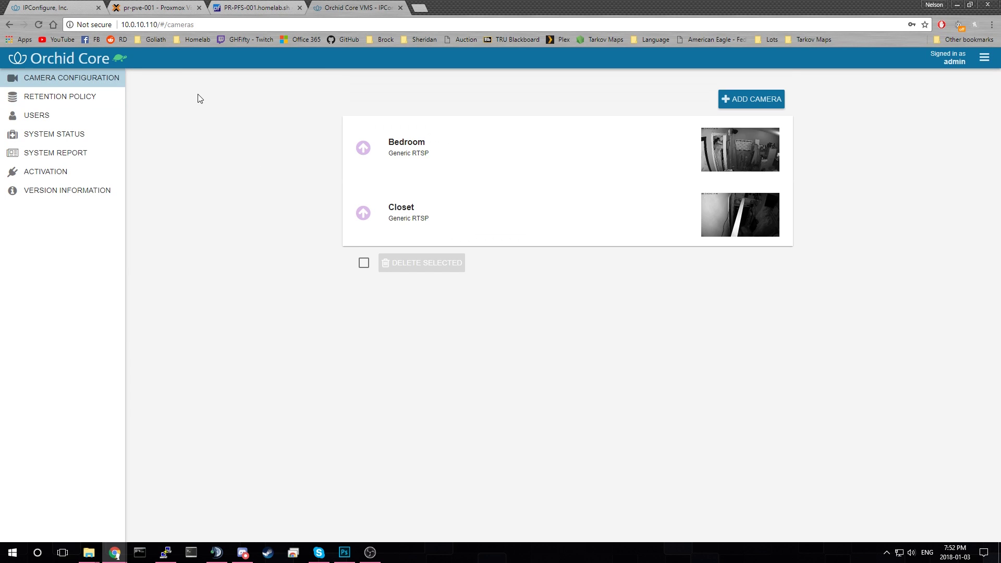
- Return to the live stage, zoom the Bedroom feed in and out, briefly checking the pfSense tab
click(61, 61)
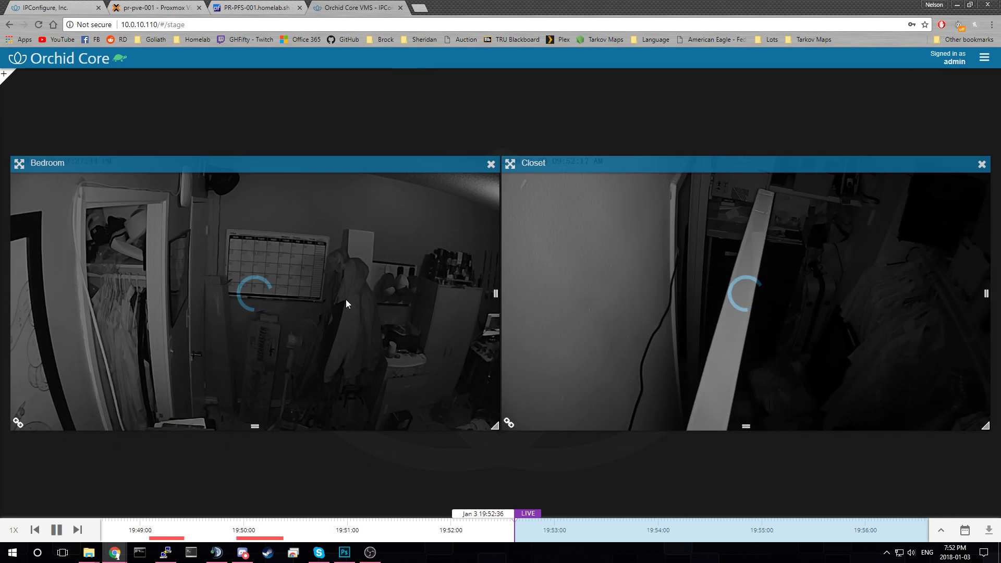
scroll(382, 338, up, 10)
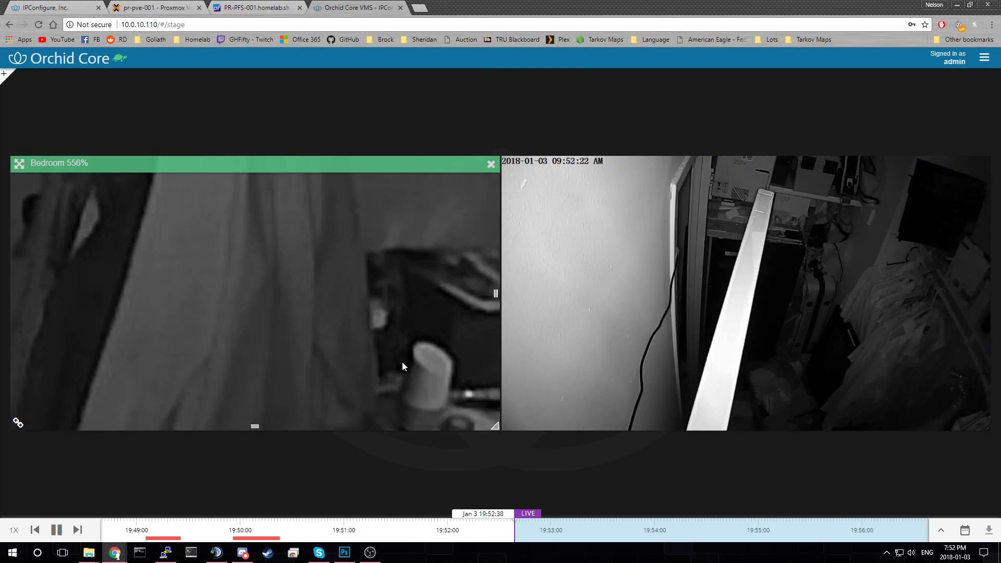
drag(366, 319, 322, 286)
scroll(313, 282, down, 1)
scroll(292, 296, down, 10)
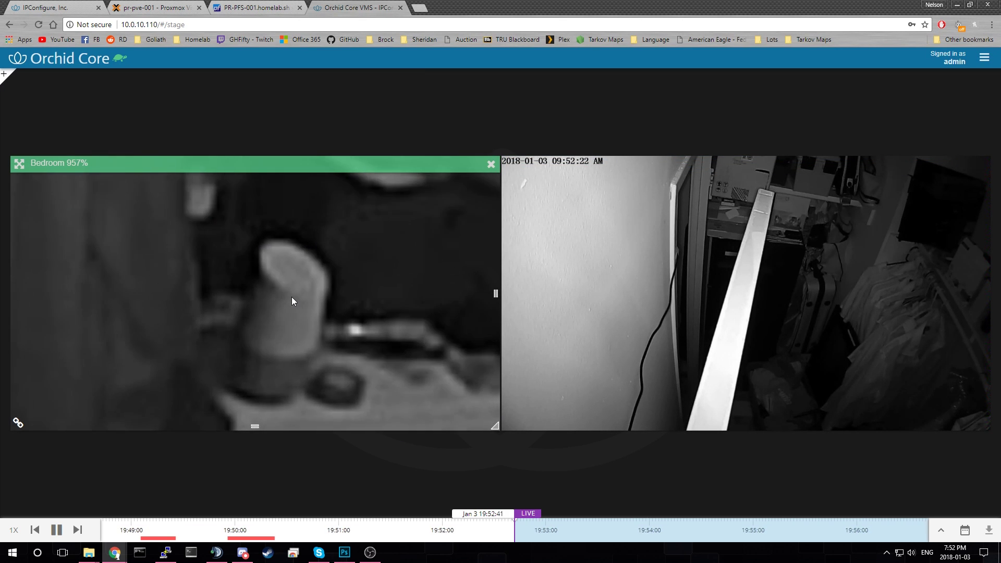
scroll(297, 258, down, 5)
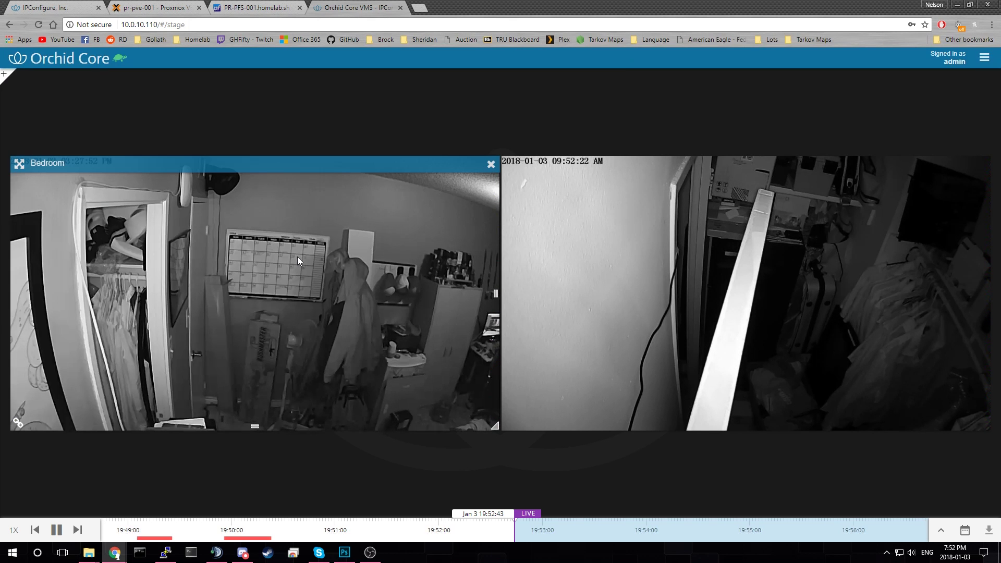
click(266, 10)
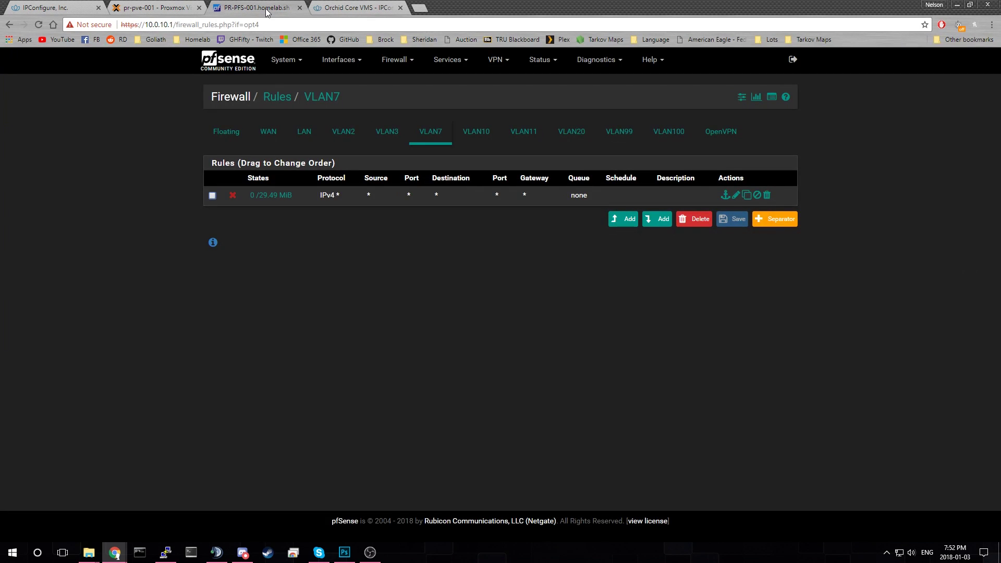
click(339, 9)
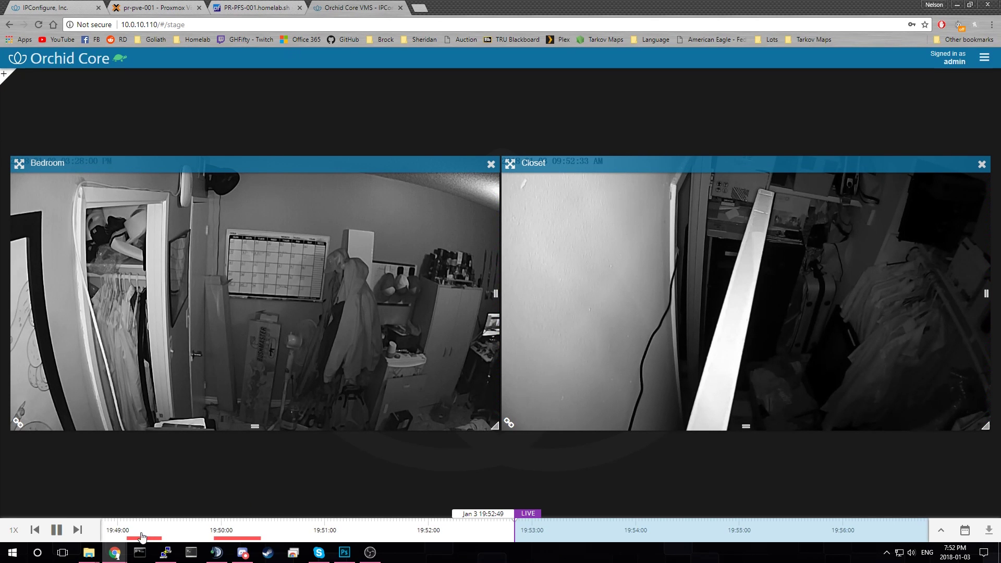
mouse_move(166, 552)
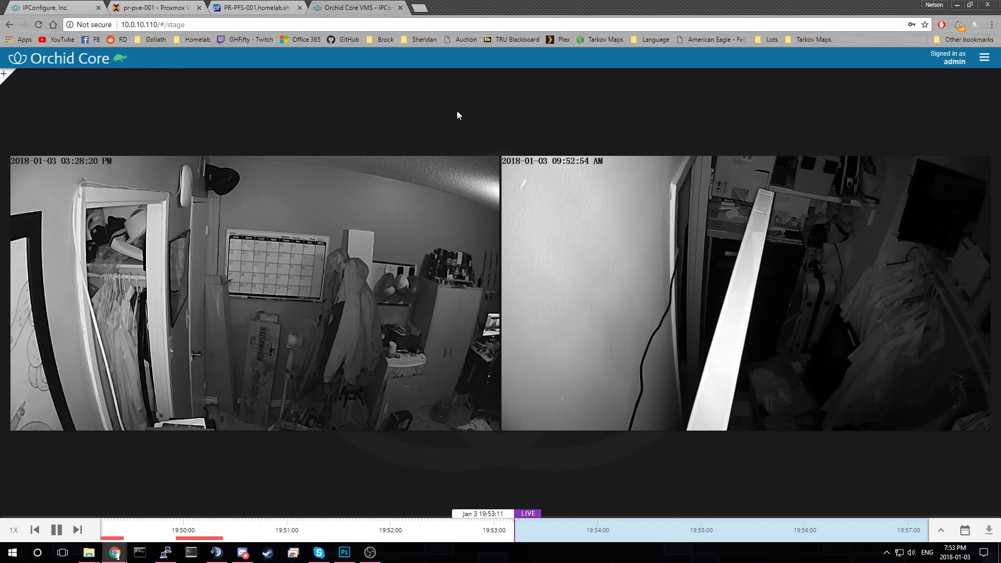
mouse_move(594, 261)
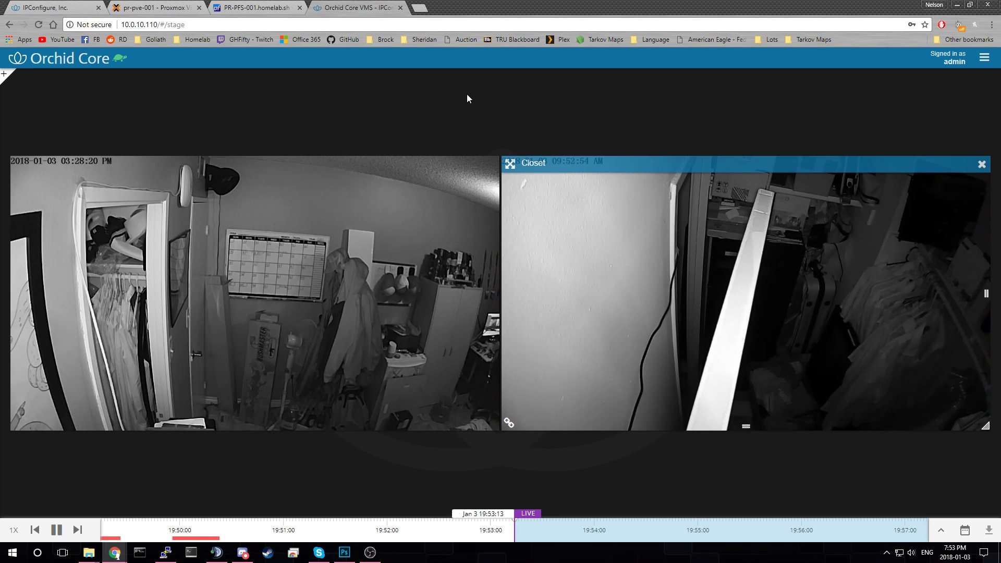